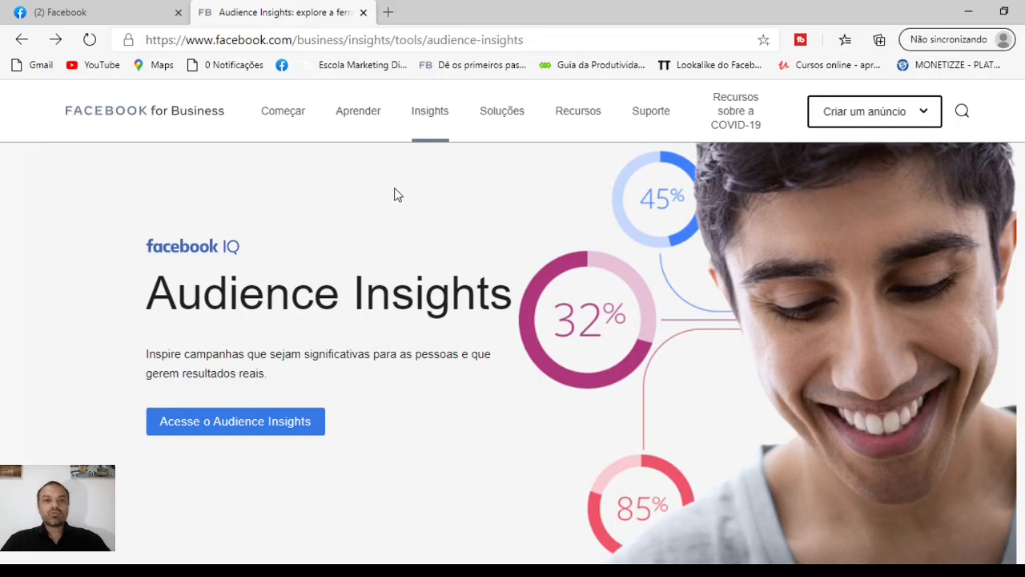
- Open the Audience Insights tool from its landing page and dismiss the starting audience choice
{"action": "left_click_drag", "start_coordinate": [526, 40], "coordinate": [142, 54]}
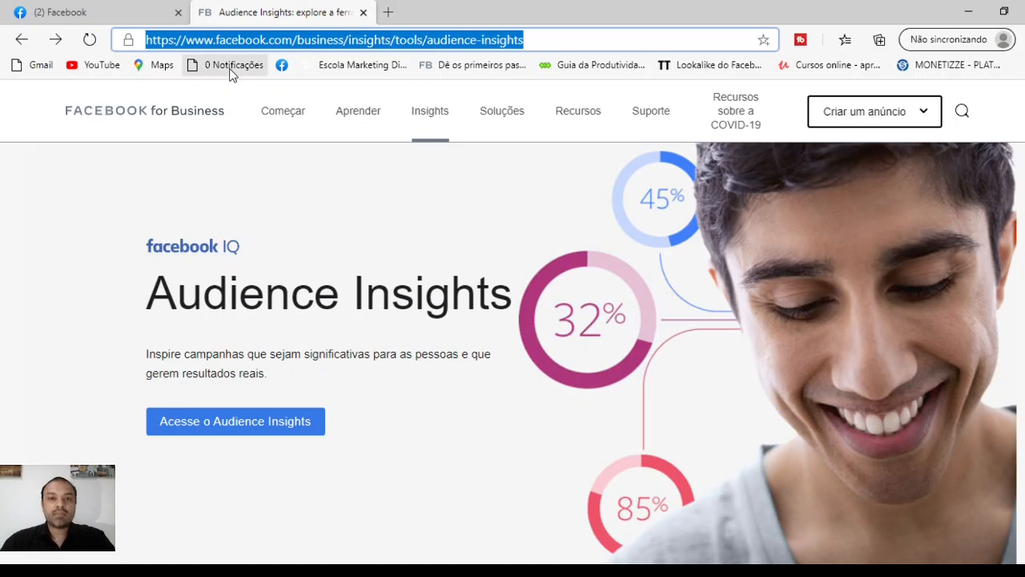
{"action": "left_click", "coordinate": [318, 200]}
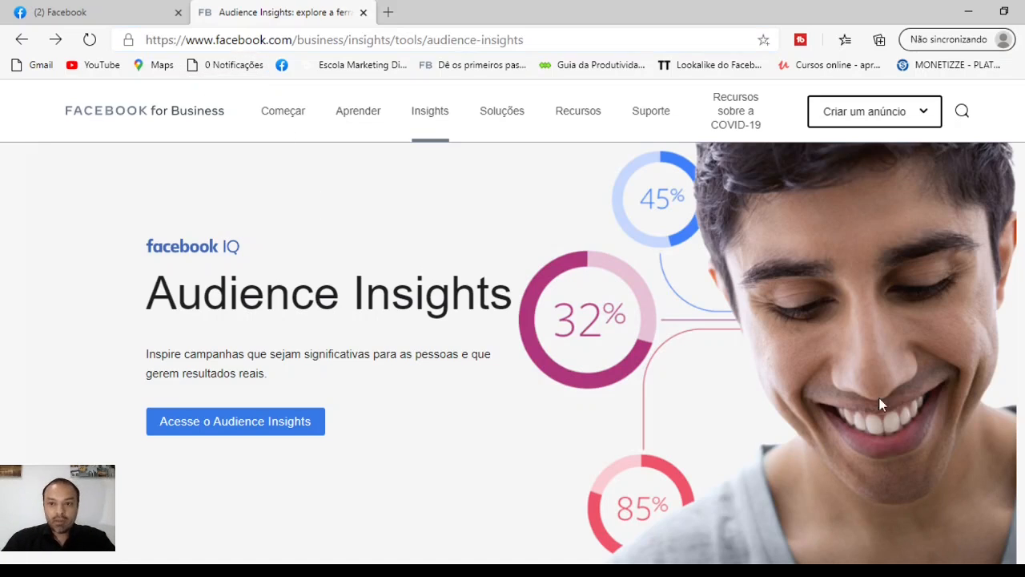
{"action": "left_click", "coordinate": [225, 433]}
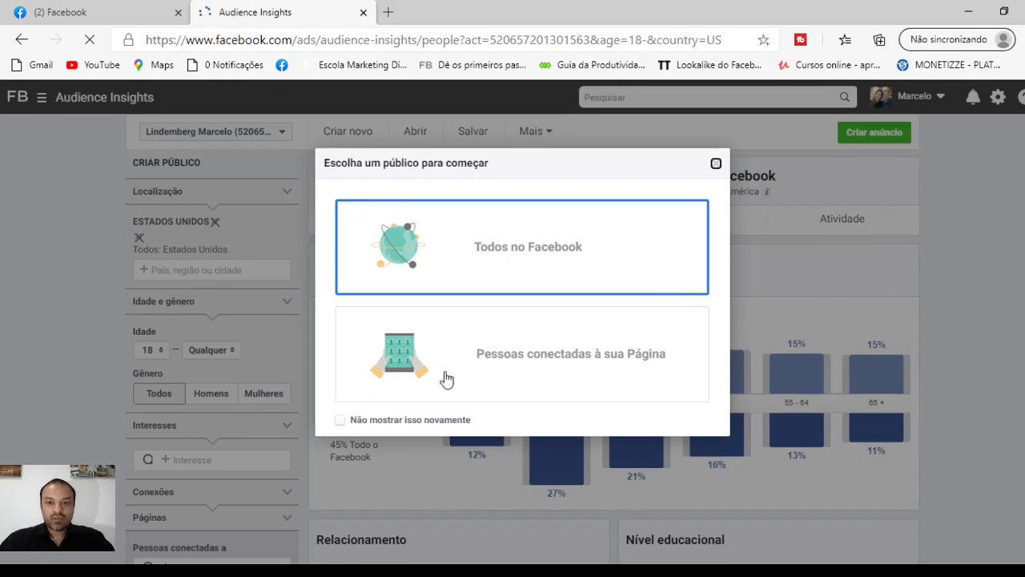
{"action": "left_click", "coordinate": [593, 391]}
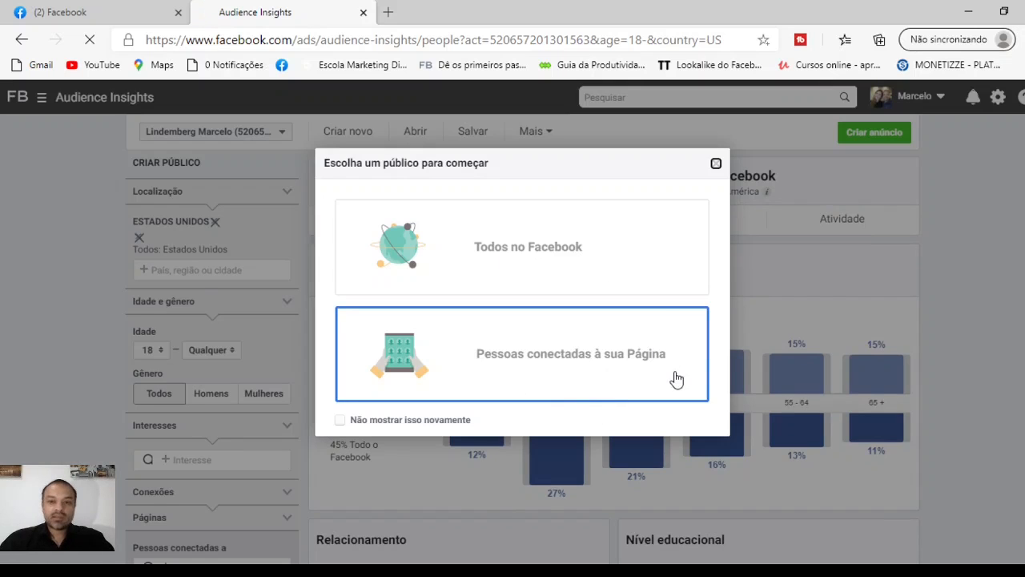
{"action": "left_click", "coordinate": [716, 166]}
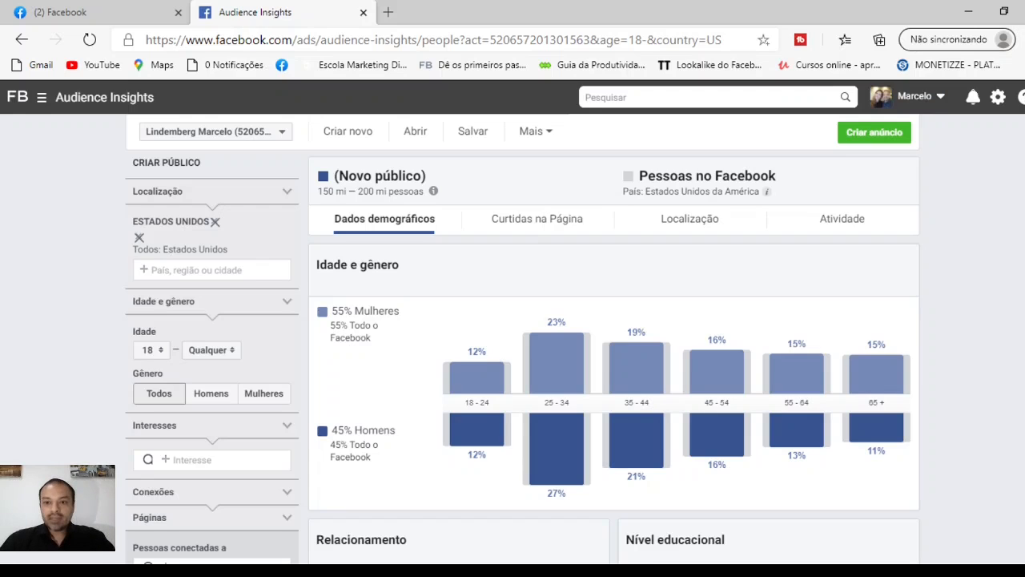
- Remove Estados Unidos from the new audience's location filter
{"action": "scroll", "coordinate": [613, 336], "scroll_direction": "down", "scroll_amount": 1}
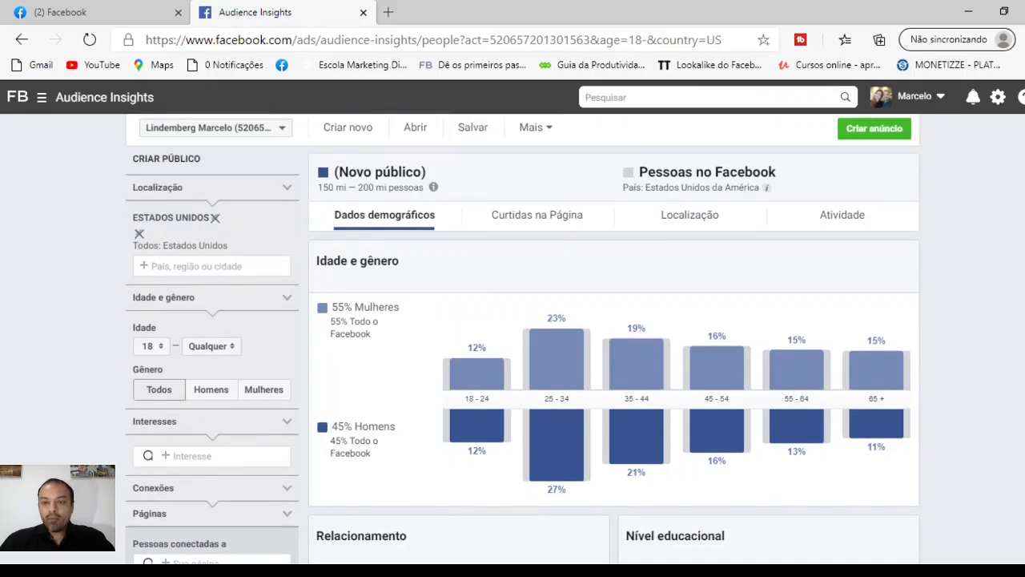
{"action": "scroll", "coordinate": [877, 172], "scroll_direction": "down", "scroll_amount": 4}
{"action": "scroll", "coordinate": [877, 172], "scroll_direction": "up", "scroll_amount": 4}
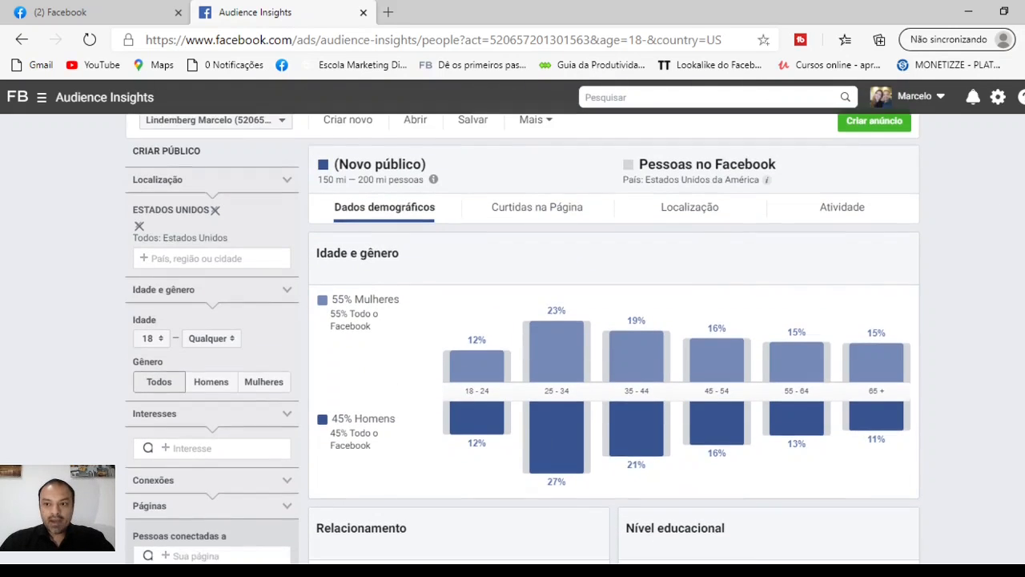
{"action": "scroll", "coordinate": [614, 336], "scroll_direction": "down", "scroll_amount": 5}
{"action": "scroll", "coordinate": [614, 336], "scroll_direction": "up", "scroll_amount": 4}
{"action": "scroll", "coordinate": [142, 169], "scroll_direction": "up", "scroll_amount": 1}
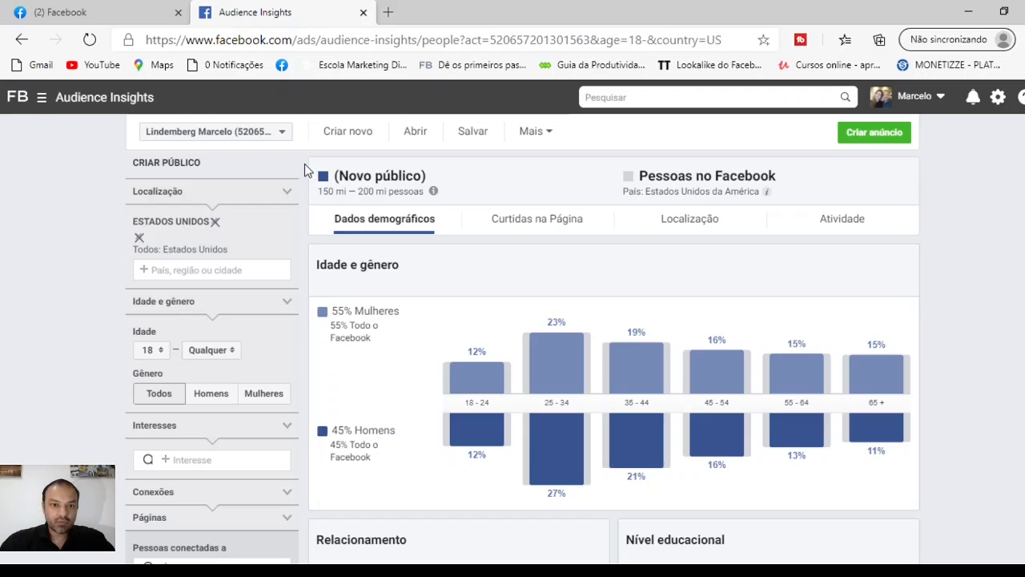
{"action": "left_click", "coordinate": [215, 224]}
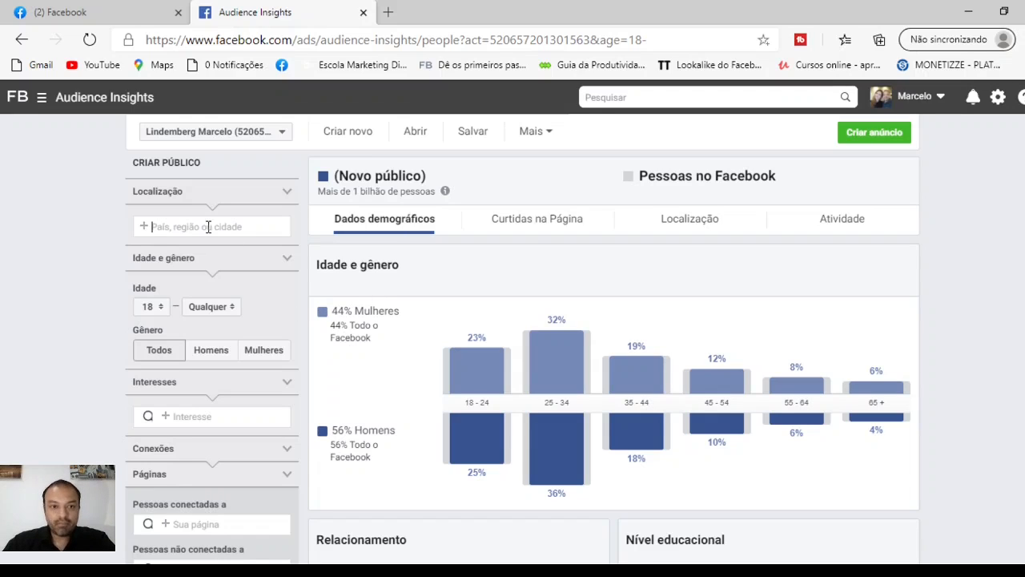
- Set the audience's location to the city of São Paulo, São Paulo (state), Brasil
{"action": "left_click", "coordinate": [246, 227]}
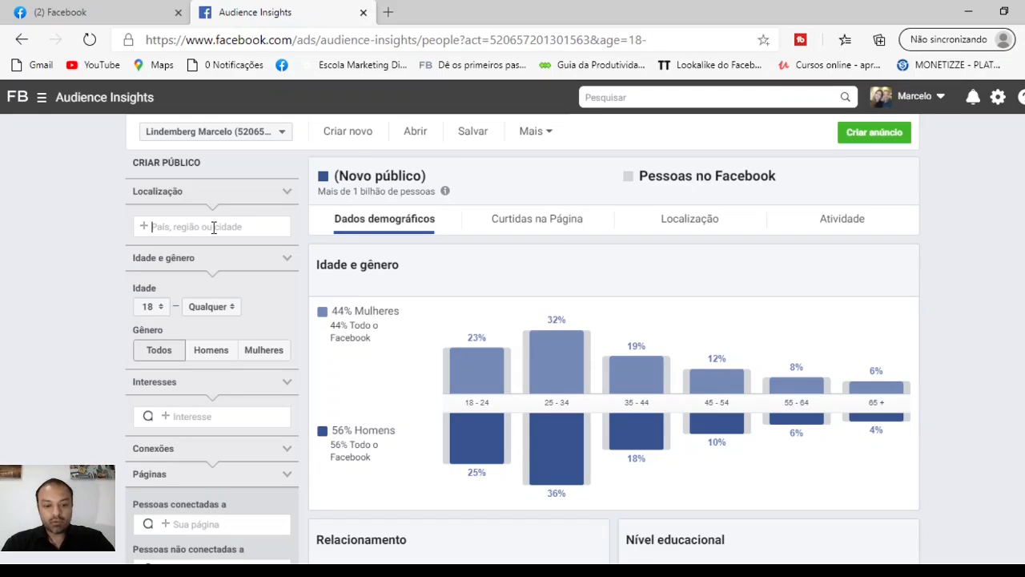
{"action": "type", "text": "SÃO PAULO"}
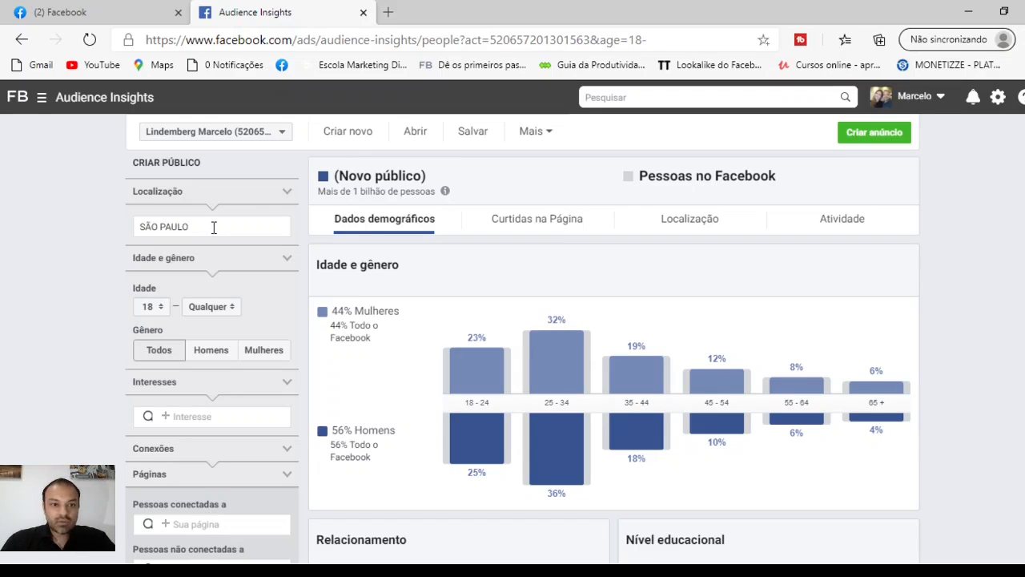
{"action": "left_click", "coordinate": [213, 227]}
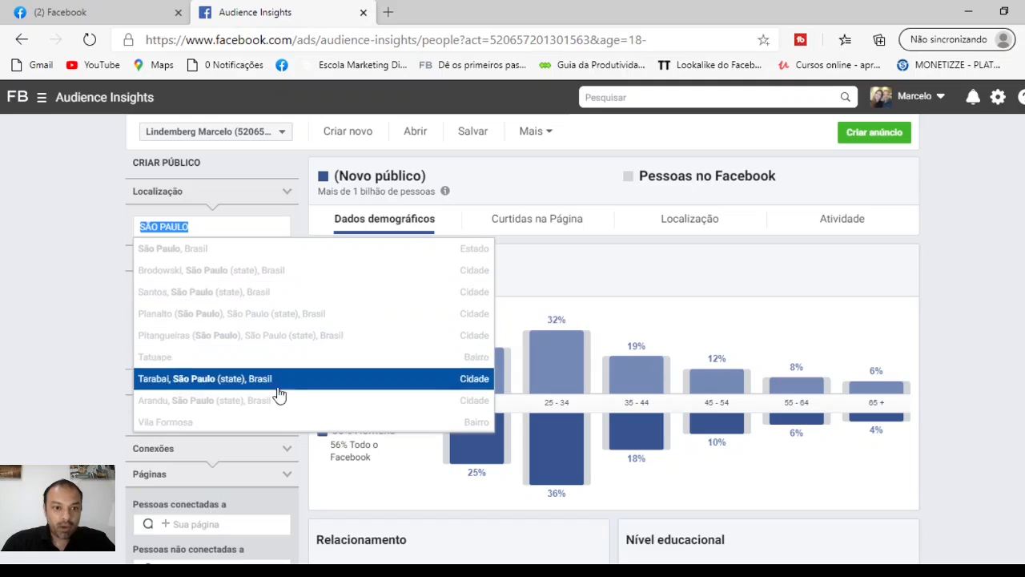
{"action": "left_click", "coordinate": [245, 223]}
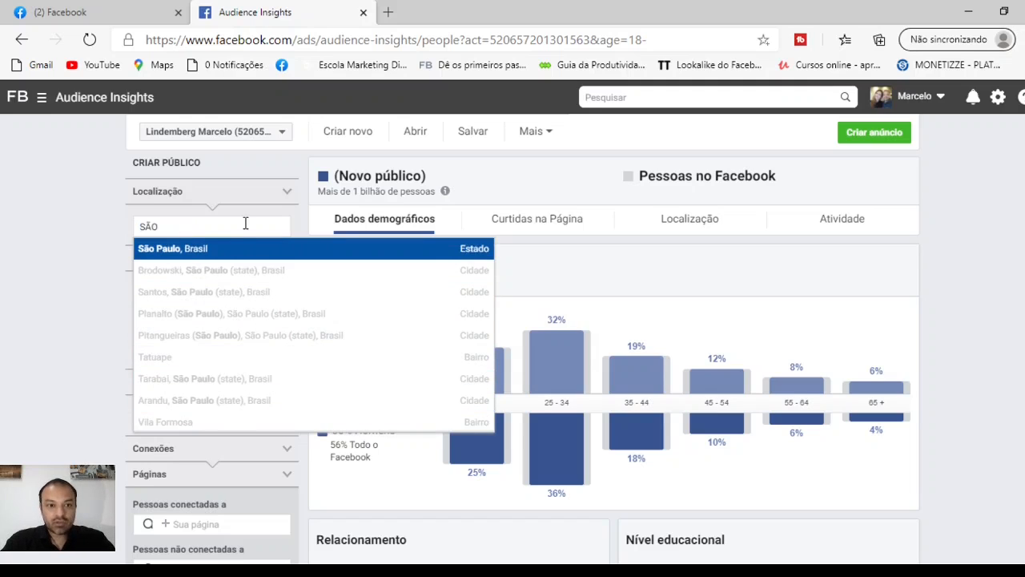
{"action": "key", "text": "BackSpace"}
{"action": "key", "text": "BackSpace"}
{"action": "key", "text": "BackSpace"}
{"action": "type", "text": "sÃO"}
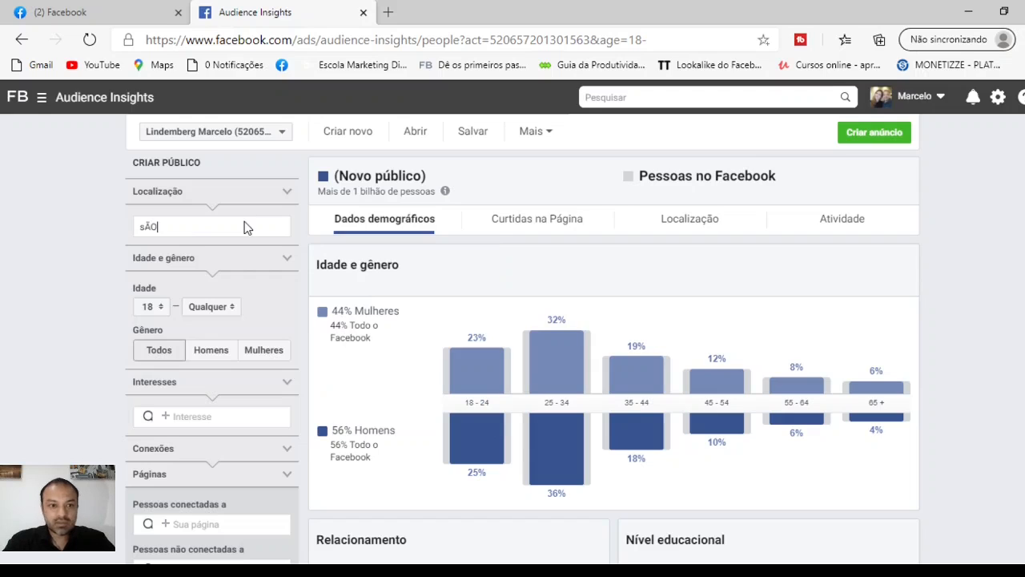
{"action": "key", "text": "BackSpace"}
{"action": "key", "text": "BackSpace"}
{"action": "key", "text": "BackSpace"}
{"action": "type", "text": "São Pau"}
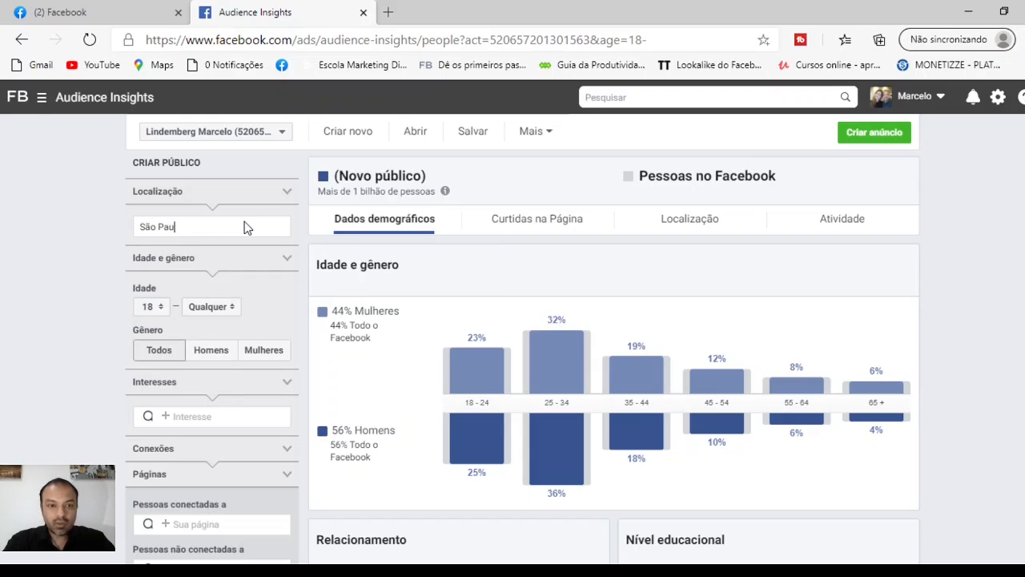
{"action": "type", "text": "lo"}
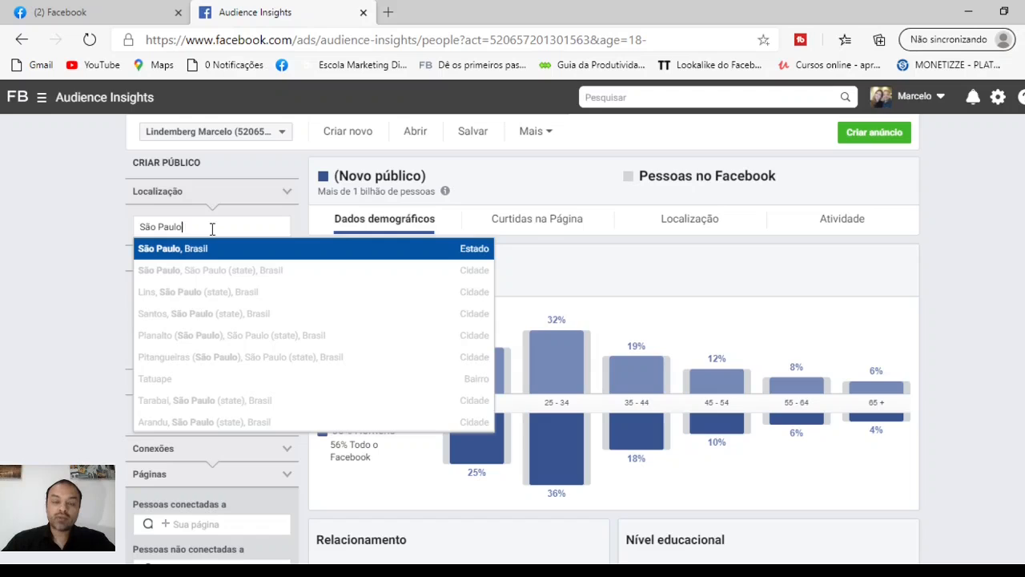
{"action": "left_click", "coordinate": [468, 277]}
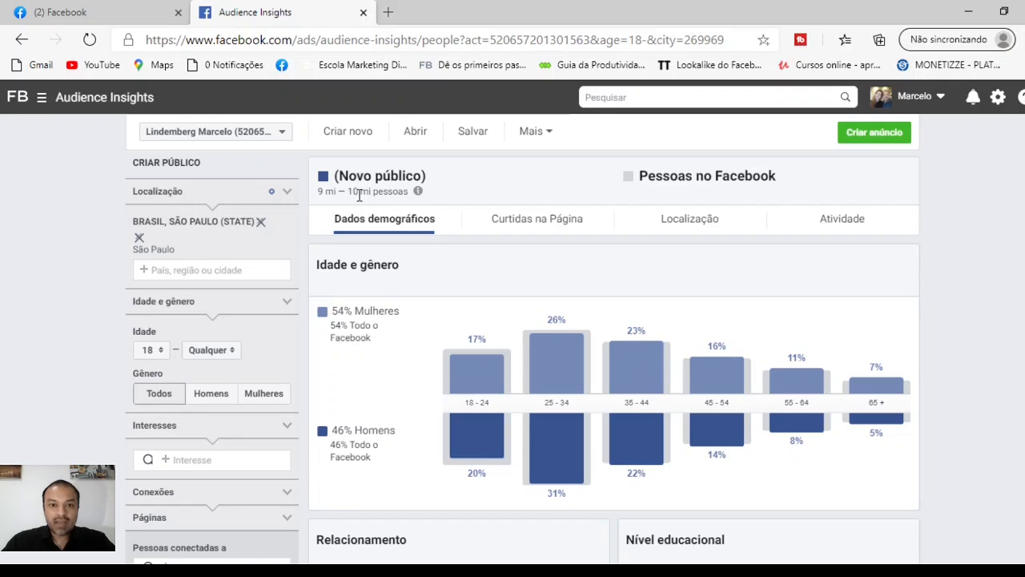
- Examine the São Paulo audience's size and its age, gender, relationship and education level charts
{"action": "mouse_move", "coordinate": [413, 197]}
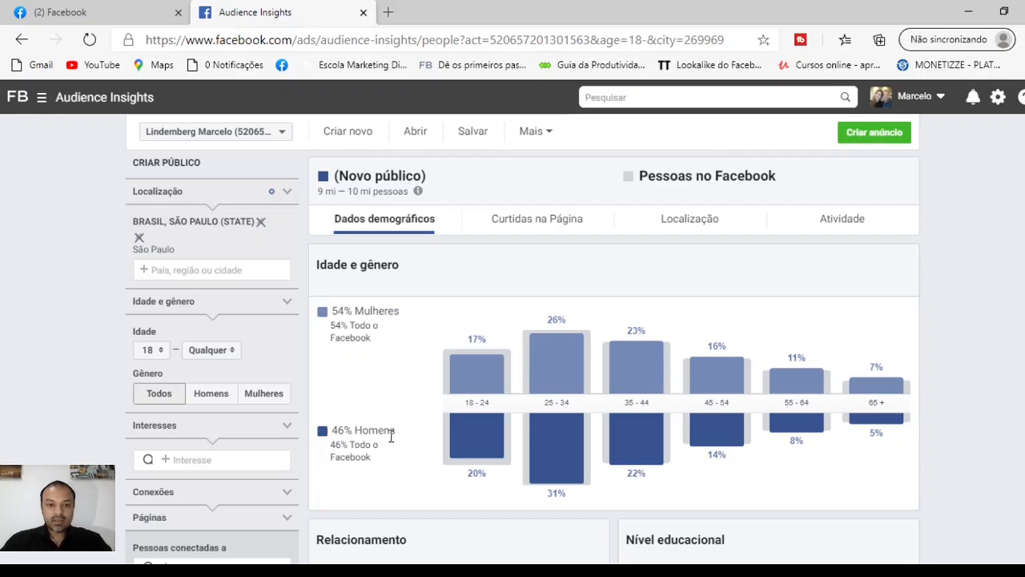
{"action": "mouse_move", "coordinate": [485, 424]}
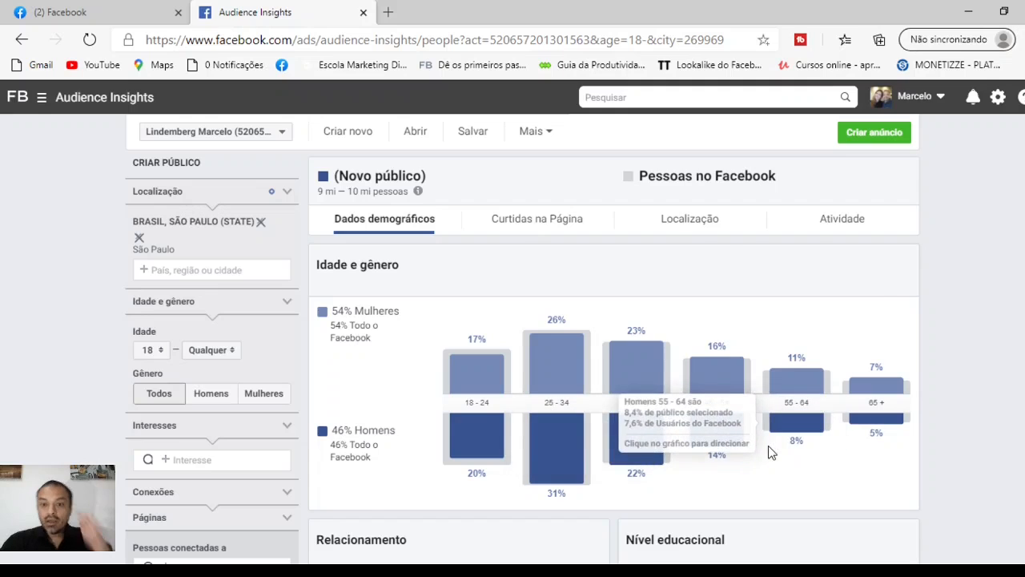
{"action": "scroll", "coordinate": [768, 445], "scroll_direction": "down", "scroll_amount": 2}
{"action": "scroll", "coordinate": [769, 445], "scroll_direction": "down", "scroll_amount": 3}
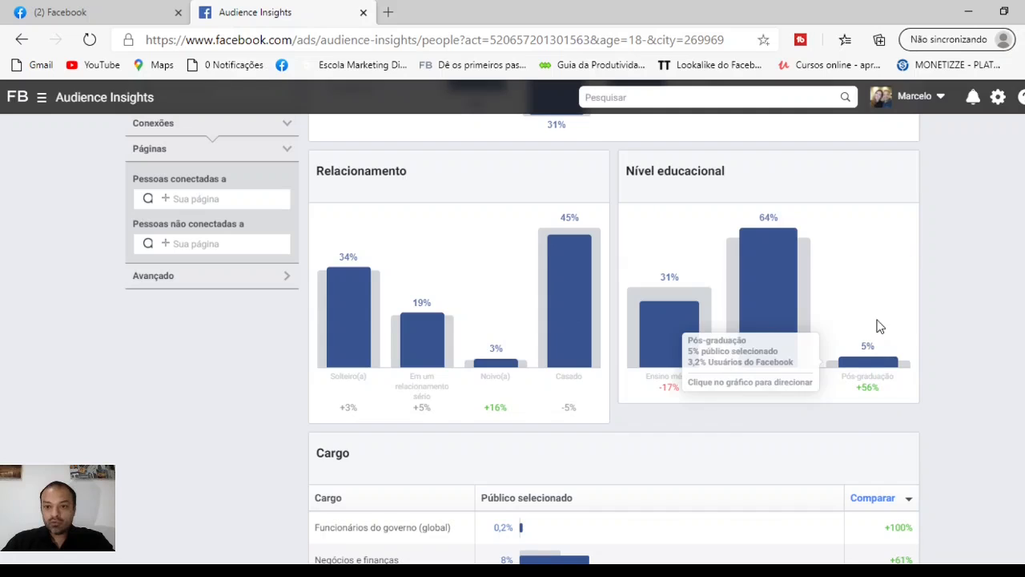
{"action": "mouse_move", "coordinate": [756, 218]}
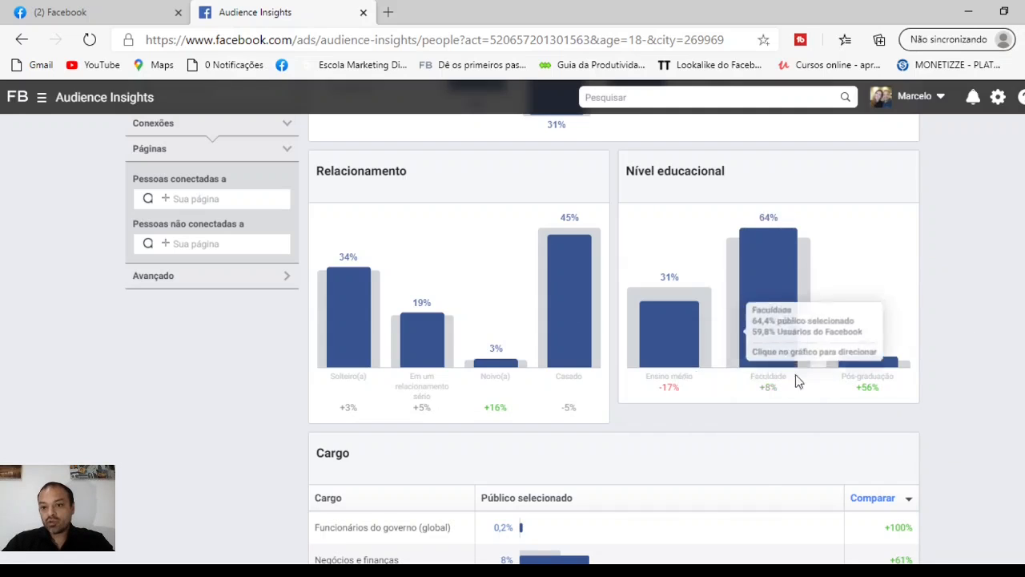
{"action": "mouse_move", "coordinate": [851, 236]}
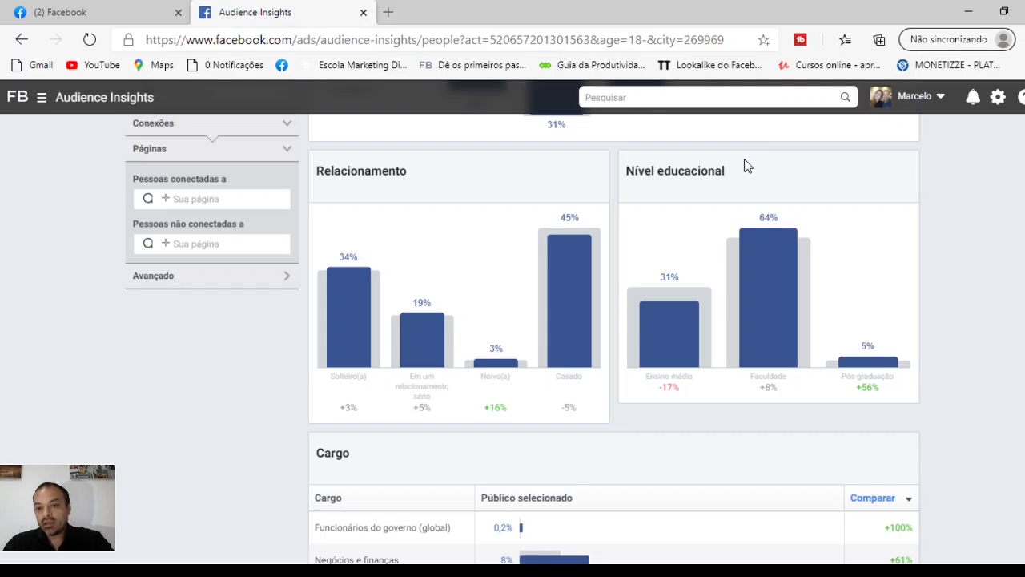
{"action": "mouse_move", "coordinate": [787, 290]}
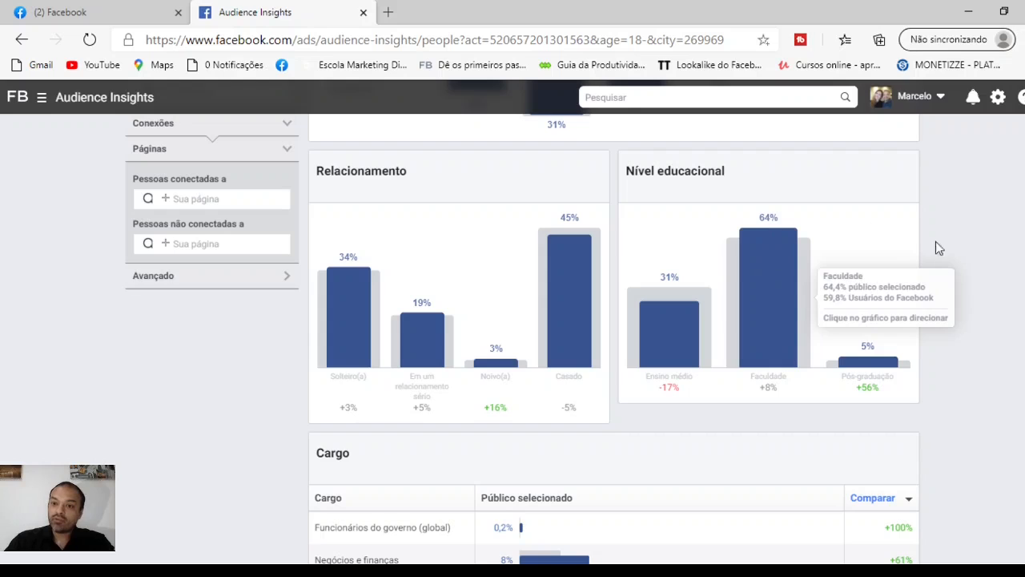
{"action": "mouse_move", "coordinate": [865, 257]}
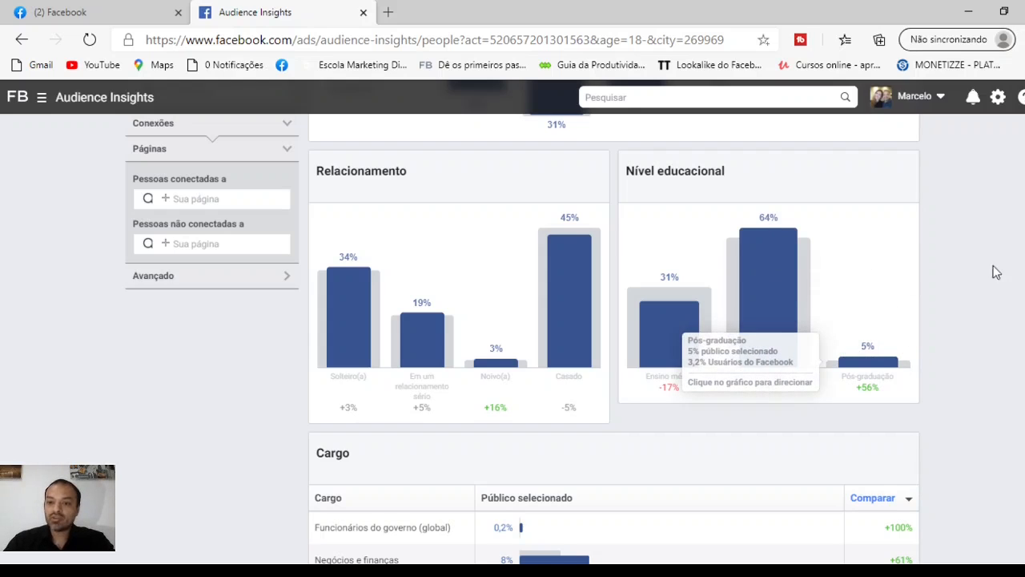
- Examine the job title breakdown of the São Paulo audience in the Cargo table
{"action": "scroll", "coordinate": [1004, 268], "scroll_direction": "down", "scroll_amount": 3}
{"action": "scroll", "coordinate": [613, 337], "scroll_direction": "down", "scroll_amount": 1}
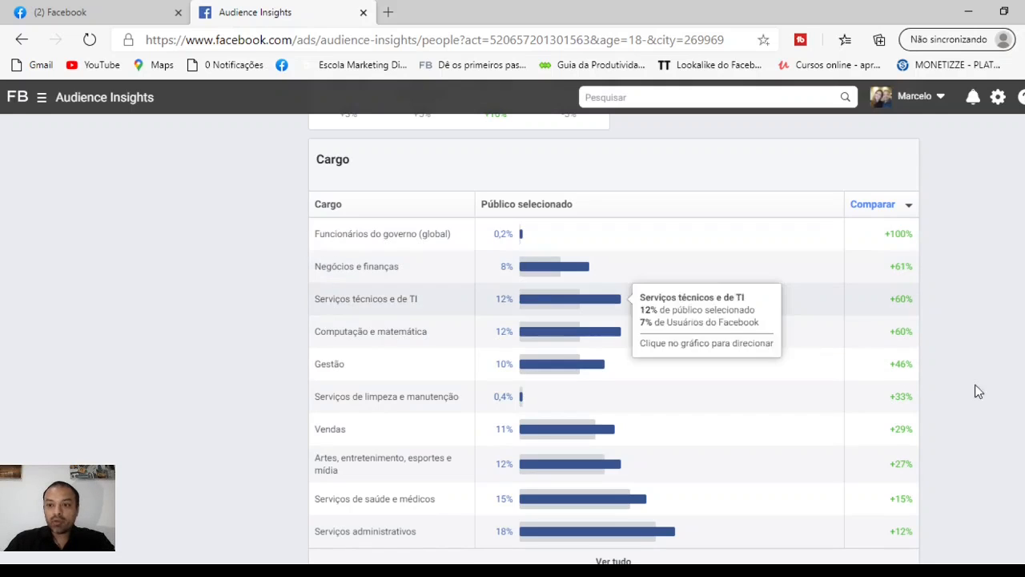
{"action": "scroll", "coordinate": [975, 391], "scroll_direction": "up", "scroll_amount": 1}
{"action": "left_click_drag", "start_coordinate": [1024, 286], "coordinate": [1023, 120]}
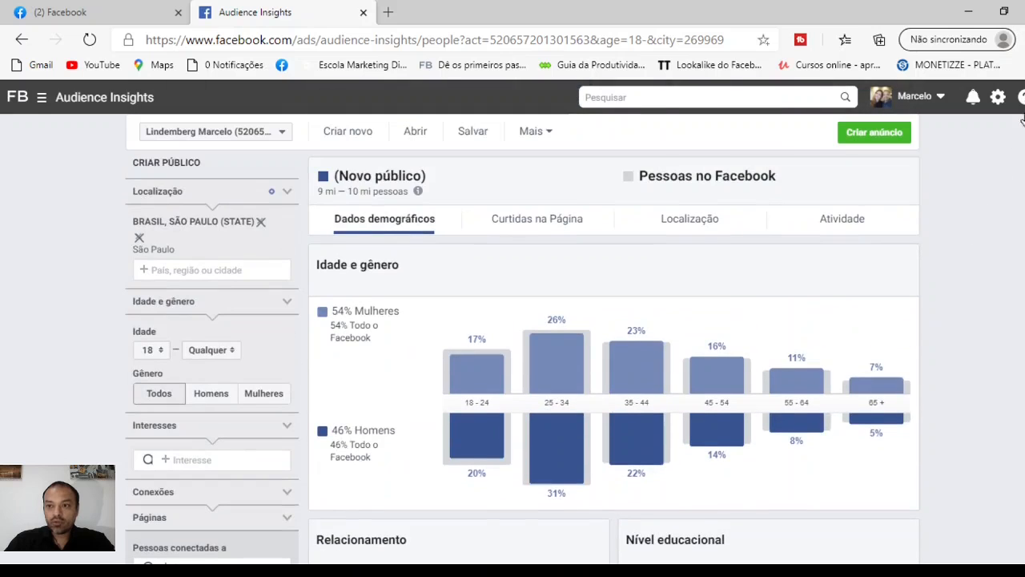
{"action": "mouse_move", "coordinate": [317, 216]}
{"action": "scroll", "coordinate": [614, 332], "scroll_direction": "down", "scroll_amount": 8}
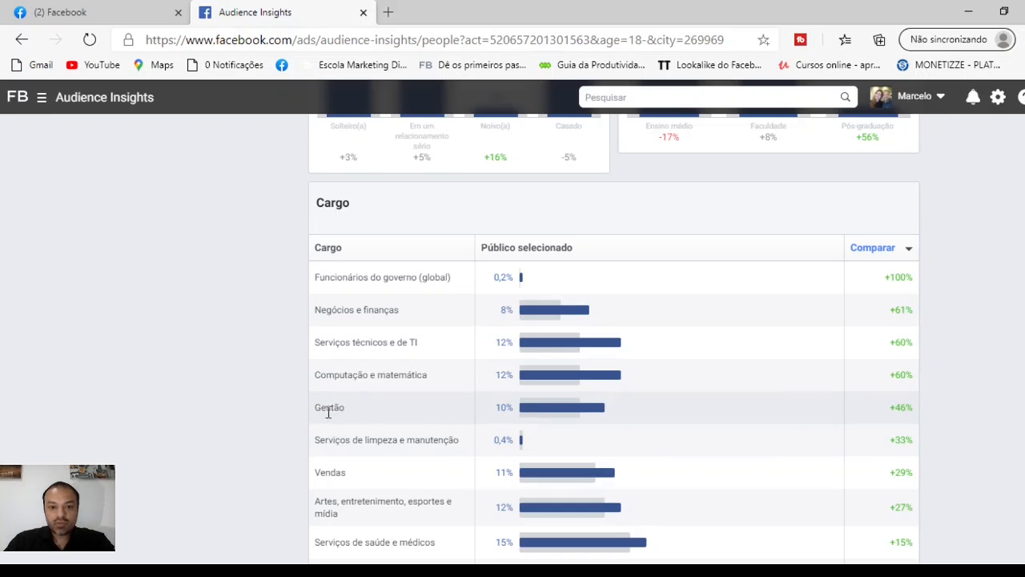
{"action": "scroll", "coordinate": [613, 336], "scroll_direction": "down", "scroll_amount": 1}
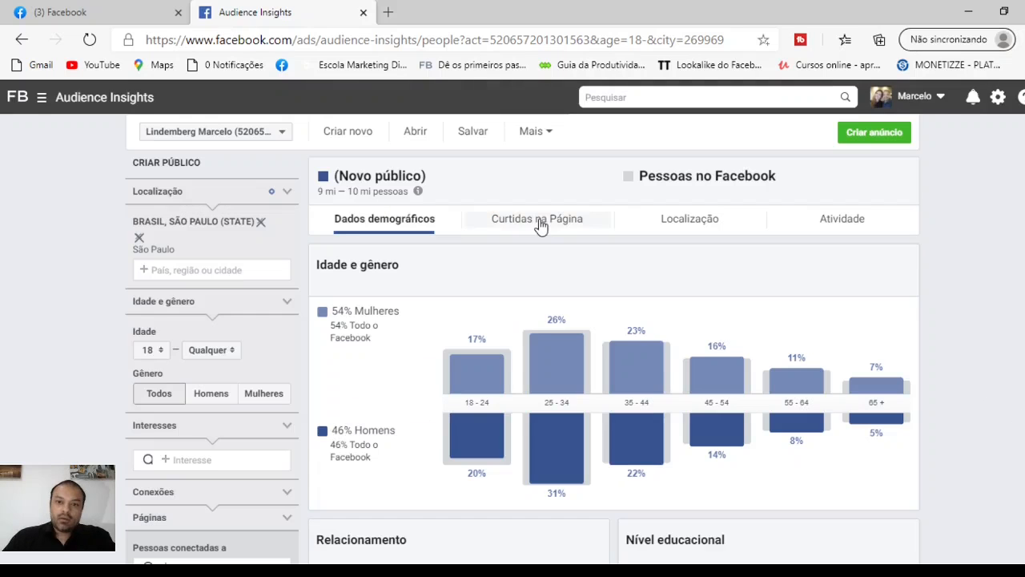
- Show the São Paulo audience's page likes and review the main categories
{"action": "left_click", "coordinate": [540, 225]}
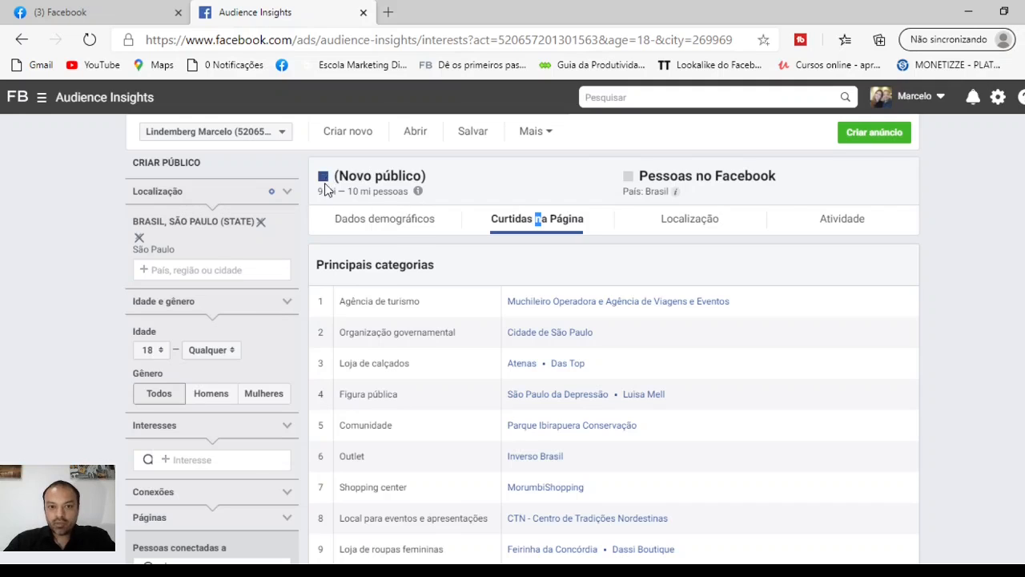
{"action": "scroll", "coordinate": [466, 236], "scroll_direction": "down", "scroll_amount": 3}
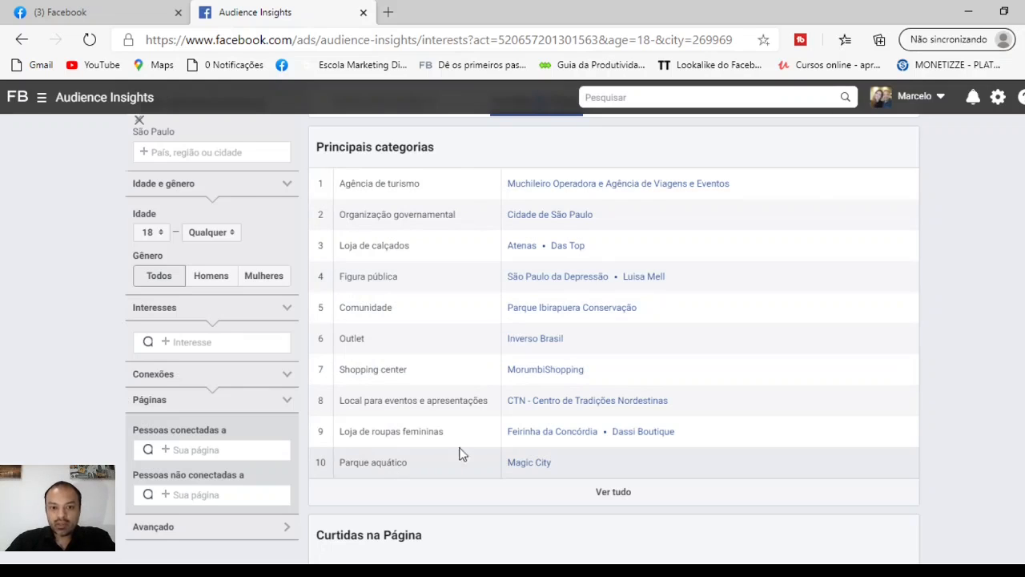
{"action": "scroll", "coordinate": [659, 218], "scroll_direction": "up", "scroll_amount": 2}
- Show the audience's location data and review the main cities listed for the selected audience
{"action": "left_click", "coordinate": [659, 210]}
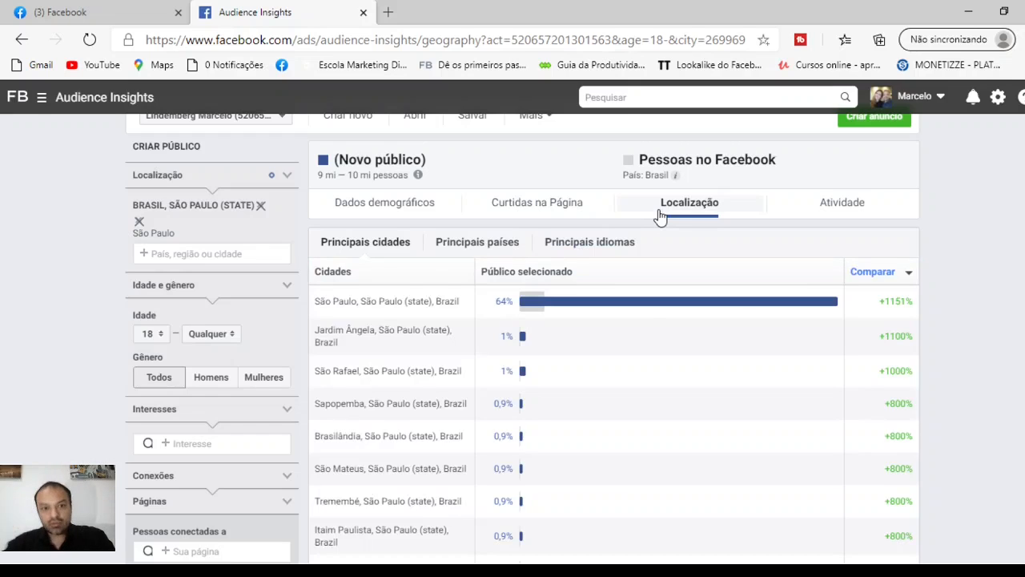
{"action": "mouse_move", "coordinate": [417, 174]}
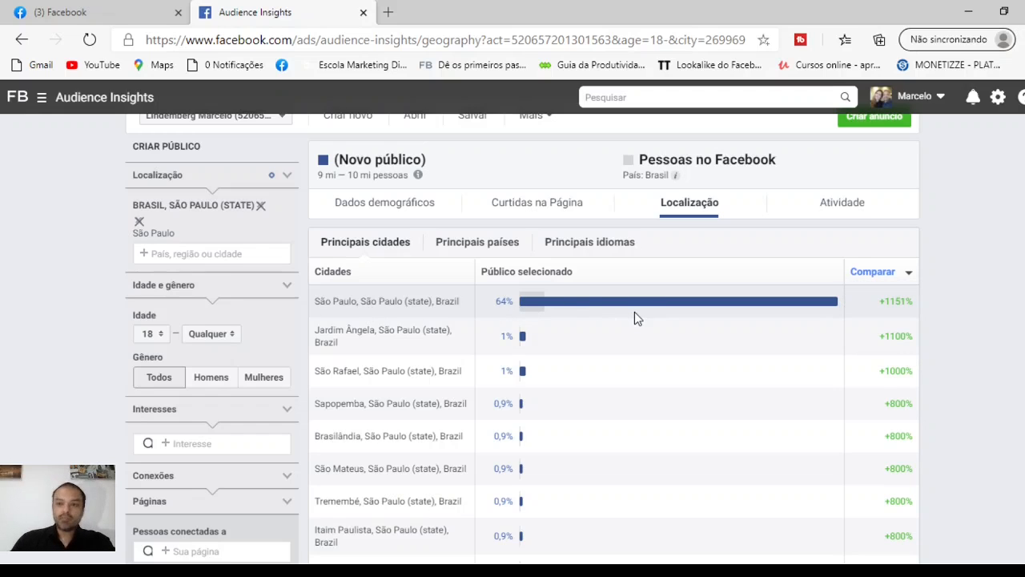
{"action": "scroll", "coordinate": [634, 313], "scroll_direction": "down", "scroll_amount": 1}
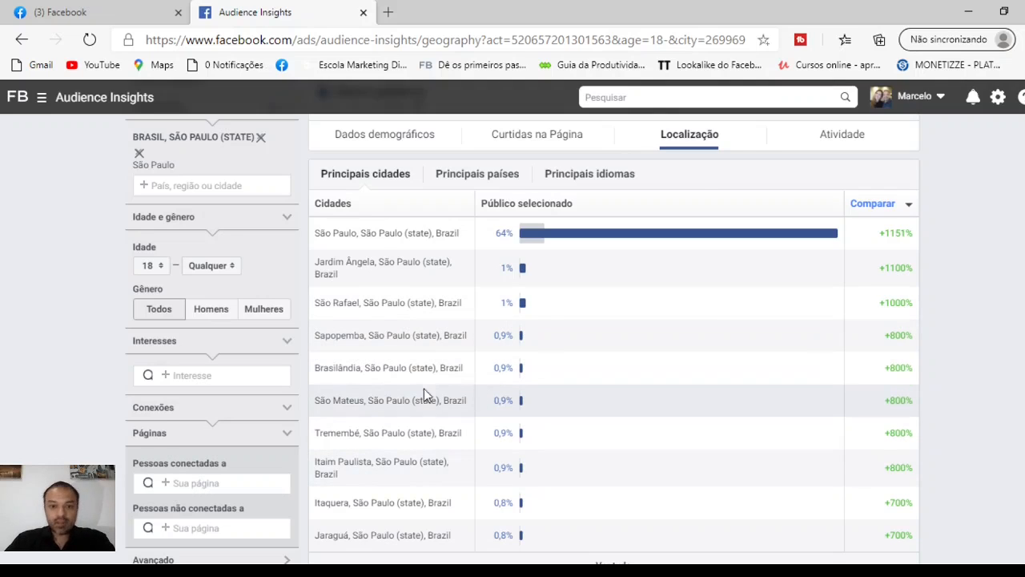
{"action": "scroll", "coordinate": [968, 494], "scroll_direction": "down", "scroll_amount": 1}
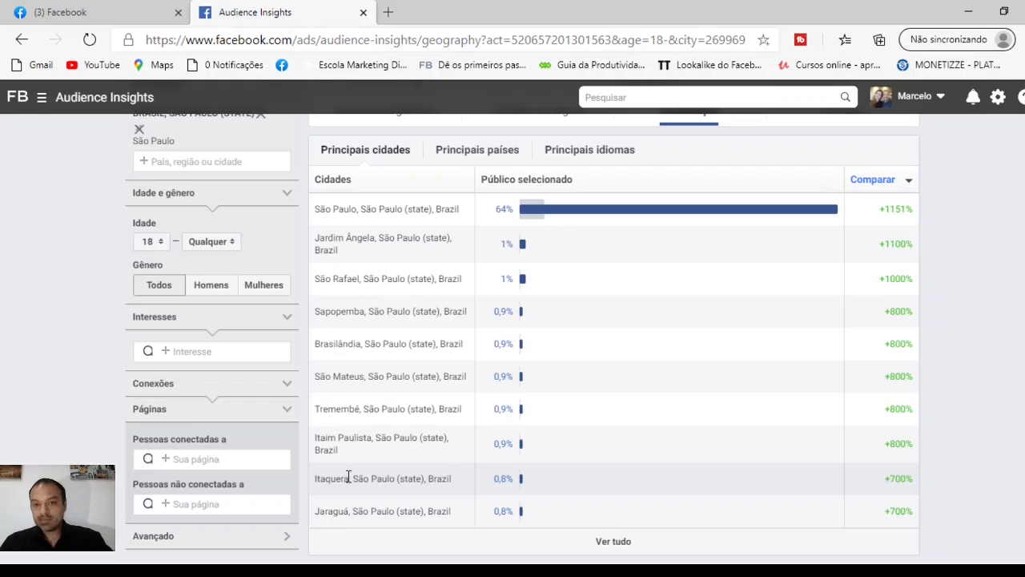
{"action": "scroll", "coordinate": [348, 478], "scroll_direction": "up", "scroll_amount": 1}
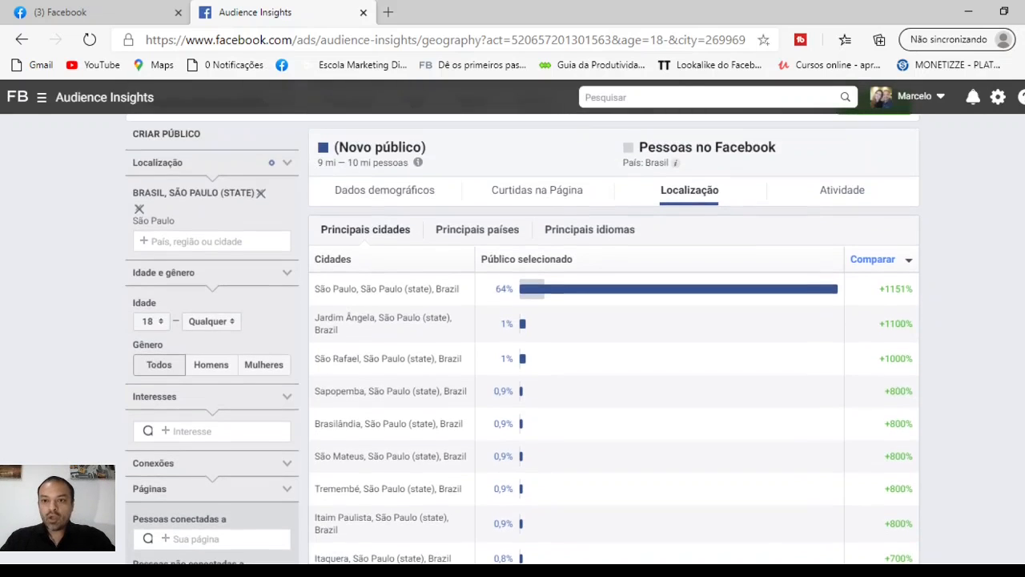
- Show the São Paulo audience's activity data and review the activity frequency chart
{"action": "scroll", "coordinate": [961, 329], "scroll_direction": "down", "scroll_amount": 1}
{"action": "scroll", "coordinate": [961, 329], "scroll_direction": "up", "scroll_amount": 1}
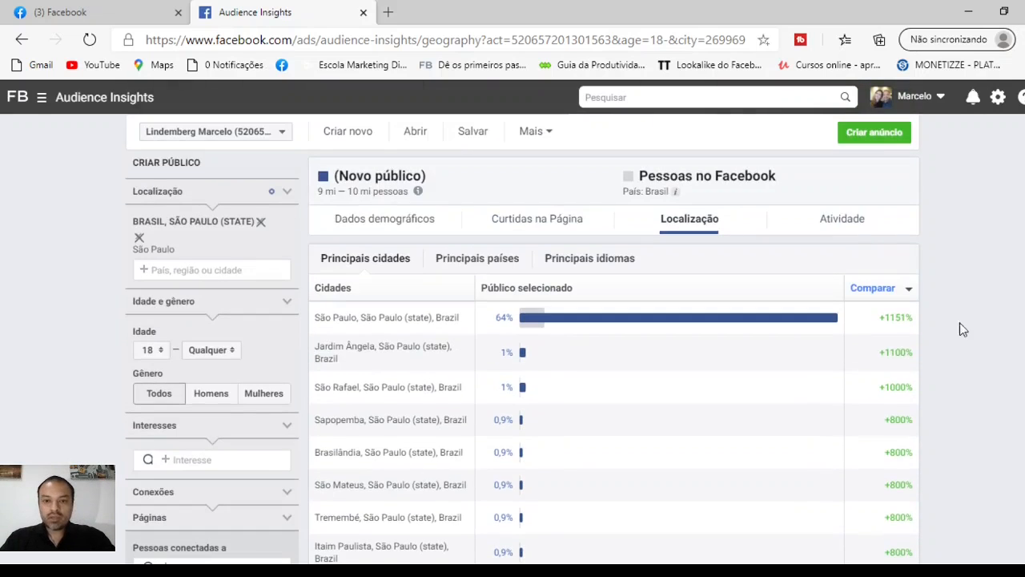
{"action": "left_click", "coordinate": [837, 230]}
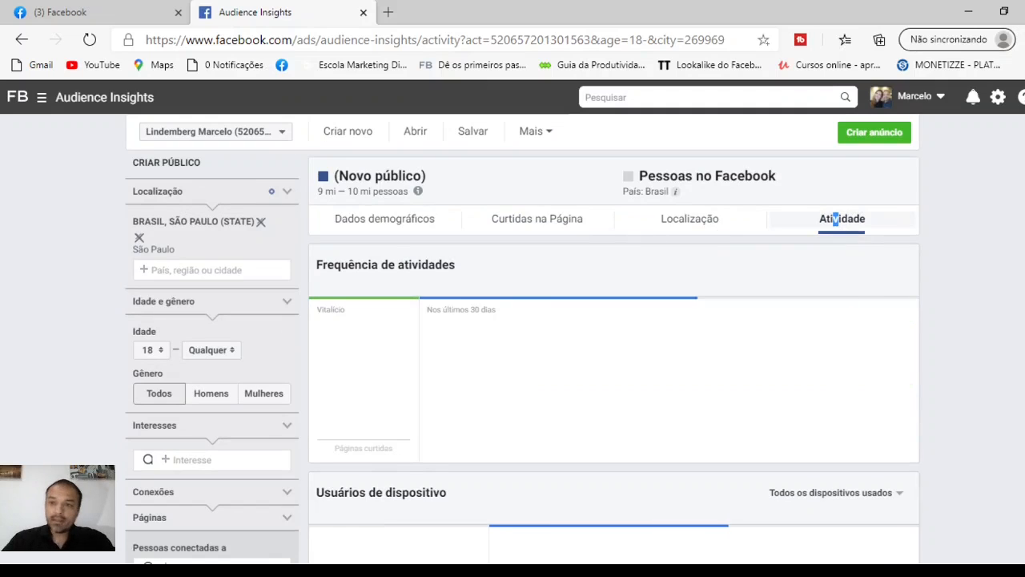
{"action": "scroll", "coordinate": [444, 259], "scroll_direction": "down", "scroll_amount": 1}
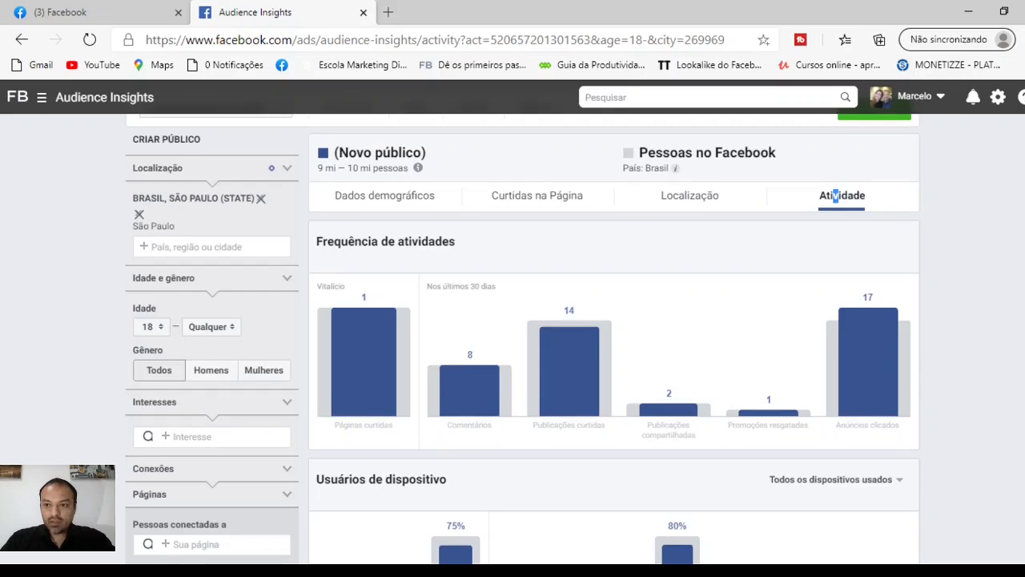
- Examine the Usuários de dispositivo chart, comparing desktop and mobile use and the individual device types
{"action": "scroll", "coordinate": [836, 196], "scroll_direction": "down", "scroll_amount": 2}
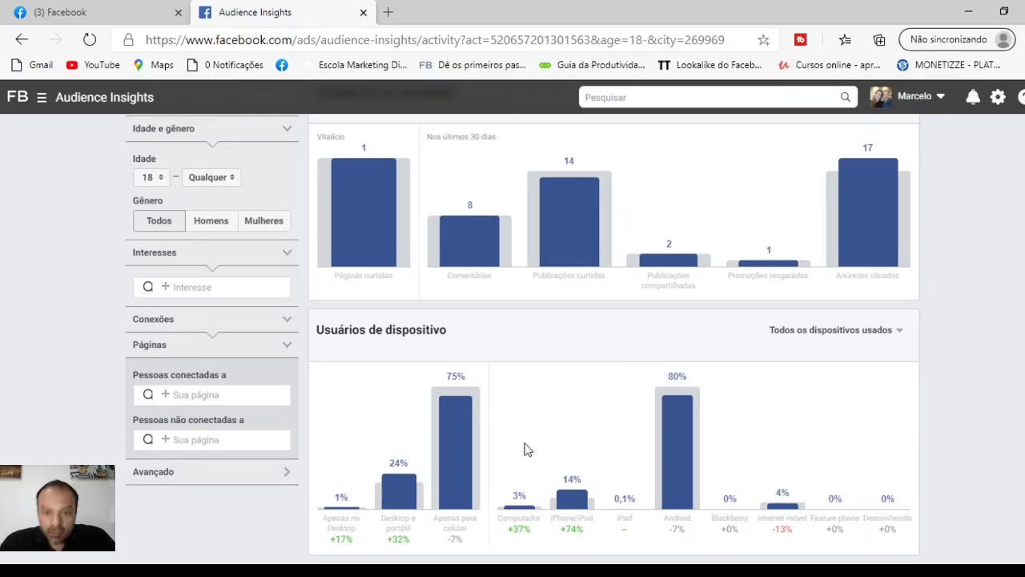
{"action": "scroll", "coordinate": [524, 451], "scroll_direction": "down", "scroll_amount": 1}
{"action": "scroll", "coordinate": [580, 371], "scroll_direction": "up", "scroll_amount": 1}
{"action": "scroll", "coordinate": [579, 370], "scroll_direction": "down", "scroll_amount": 1}
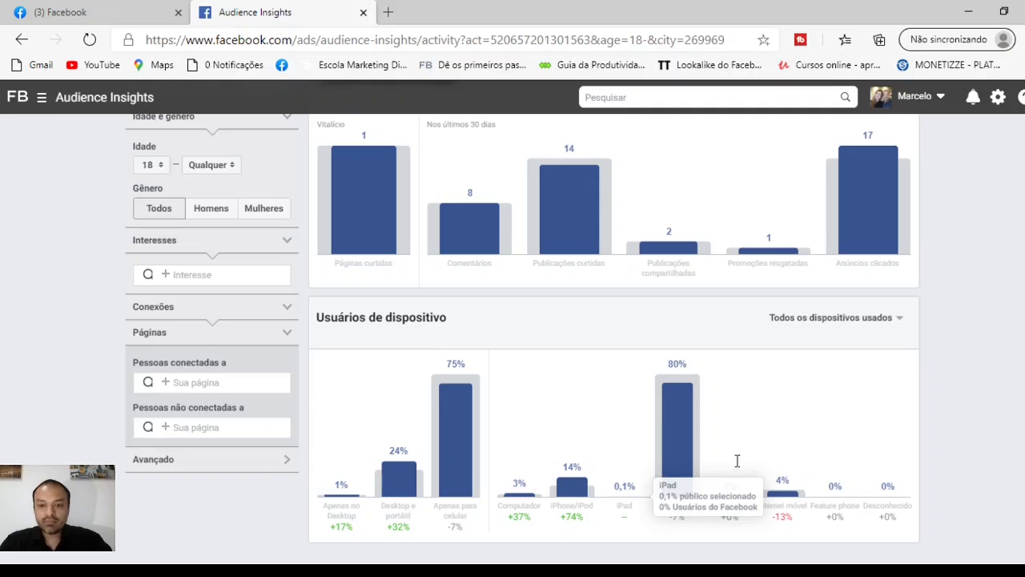
{"action": "scroll", "coordinate": [735, 300], "scroll_direction": "up", "scroll_amount": 1}
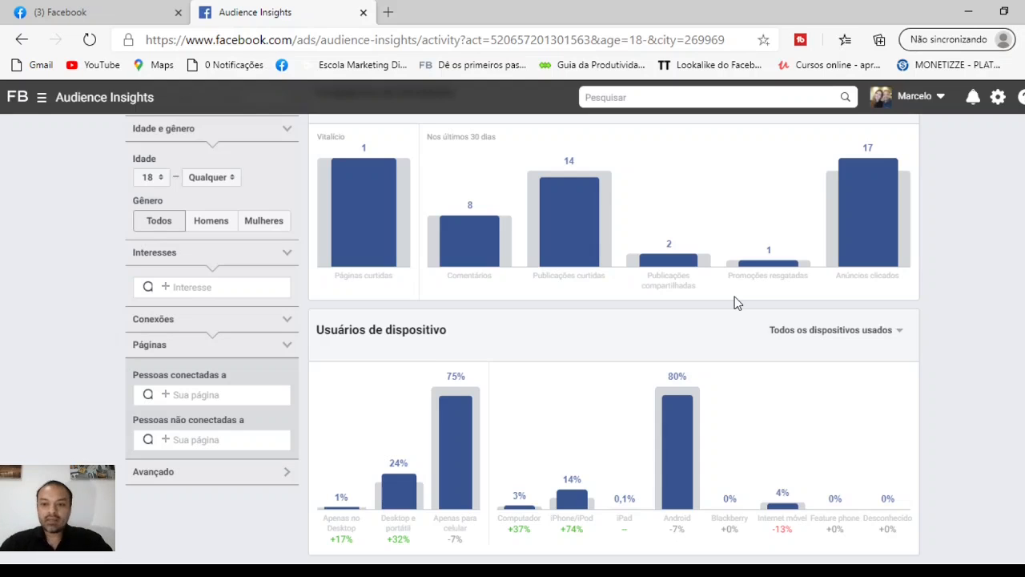
{"action": "scroll", "coordinate": [762, 442], "scroll_direction": "down", "scroll_amount": 1}
{"action": "scroll", "coordinate": [716, 437], "scroll_direction": "up", "scroll_amount": 1}
{"action": "mouse_move", "coordinate": [716, 437]}
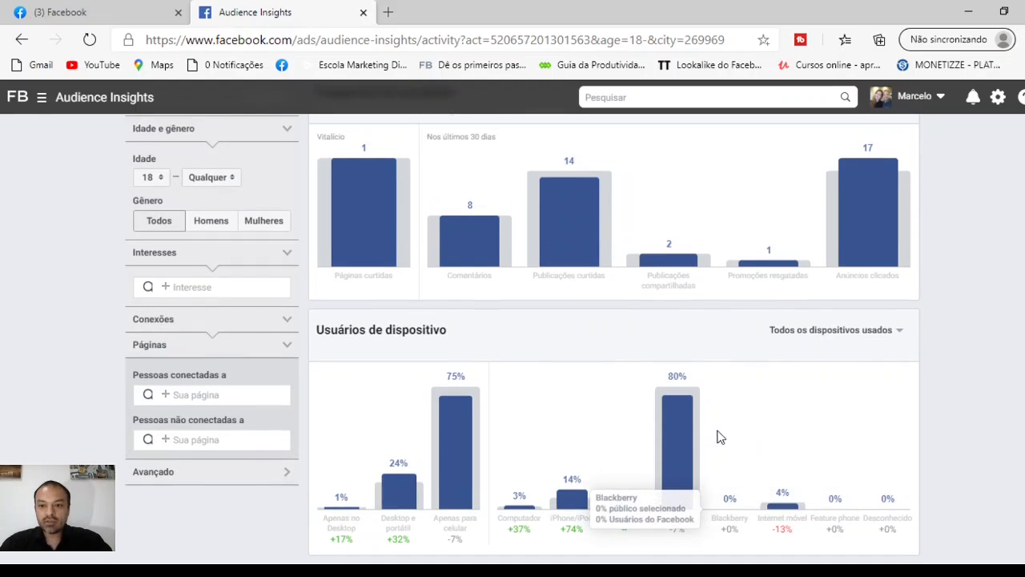
- Return to the demographic data and compare the audience for men only and women only, ending with all genders
{"action": "scroll", "coordinate": [561, 336], "scroll_direction": "up", "scroll_amount": 3}
{"action": "left_click", "coordinate": [397, 224]}
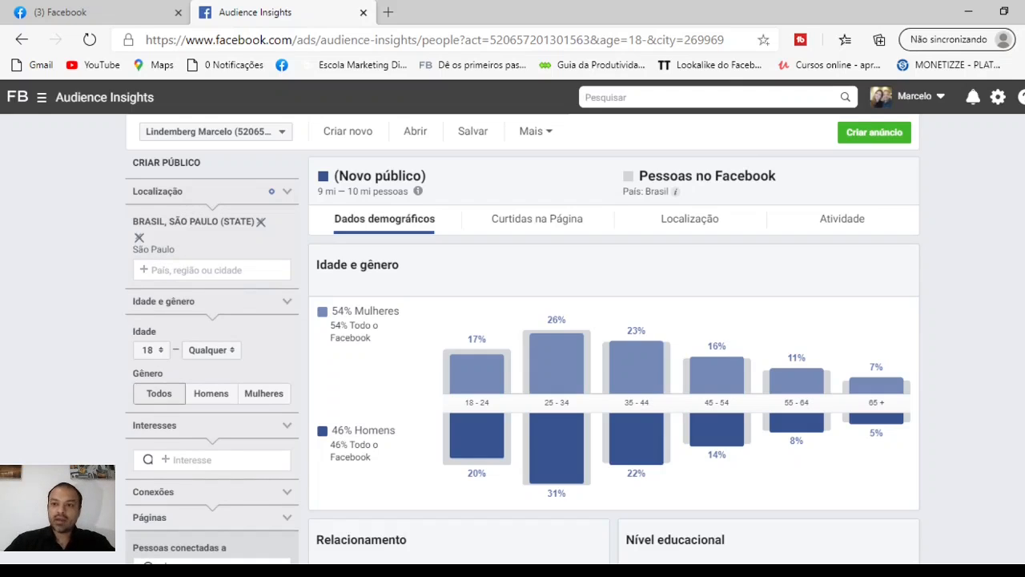
{"action": "scroll", "coordinate": [280, 306], "scroll_direction": "down", "scroll_amount": 1}
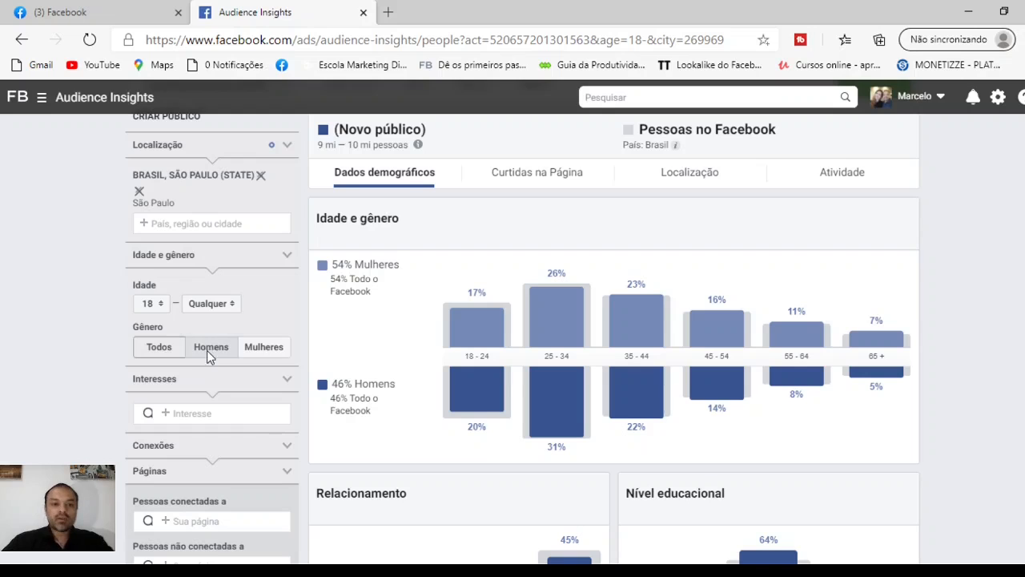
{"action": "left_click", "coordinate": [207, 352]}
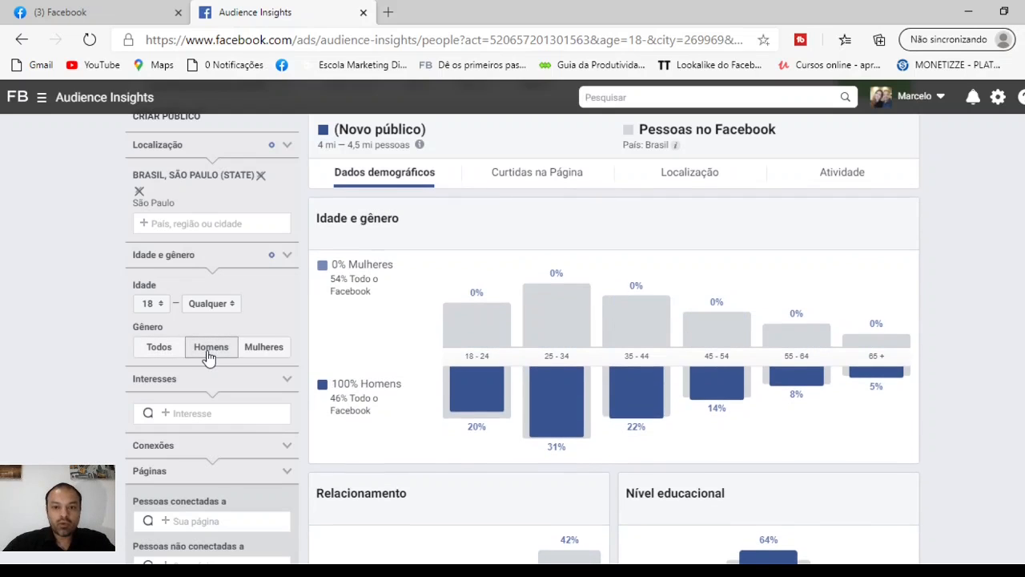
{"action": "left_click", "coordinate": [271, 356]}
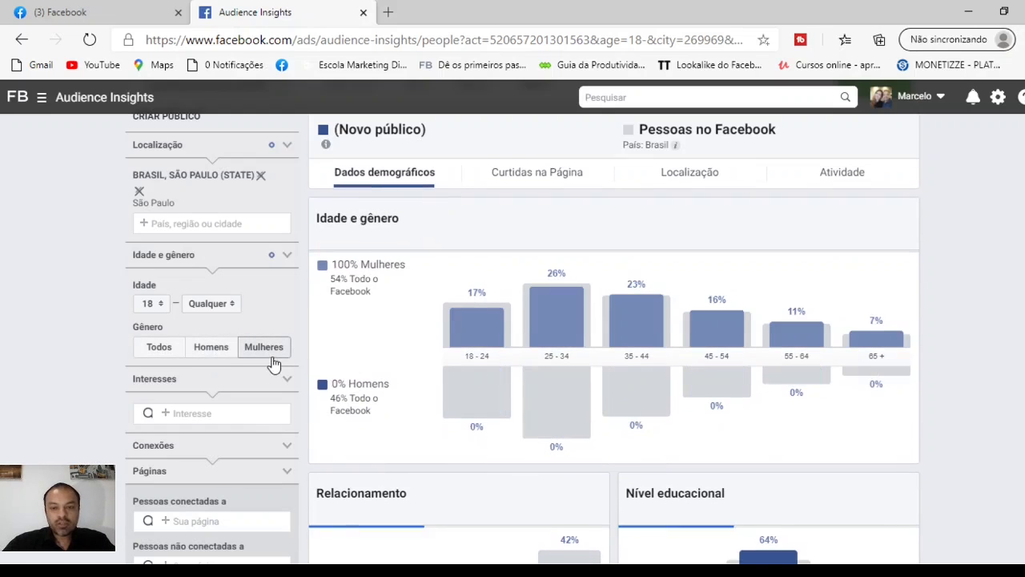
{"action": "left_click", "coordinate": [158, 353]}
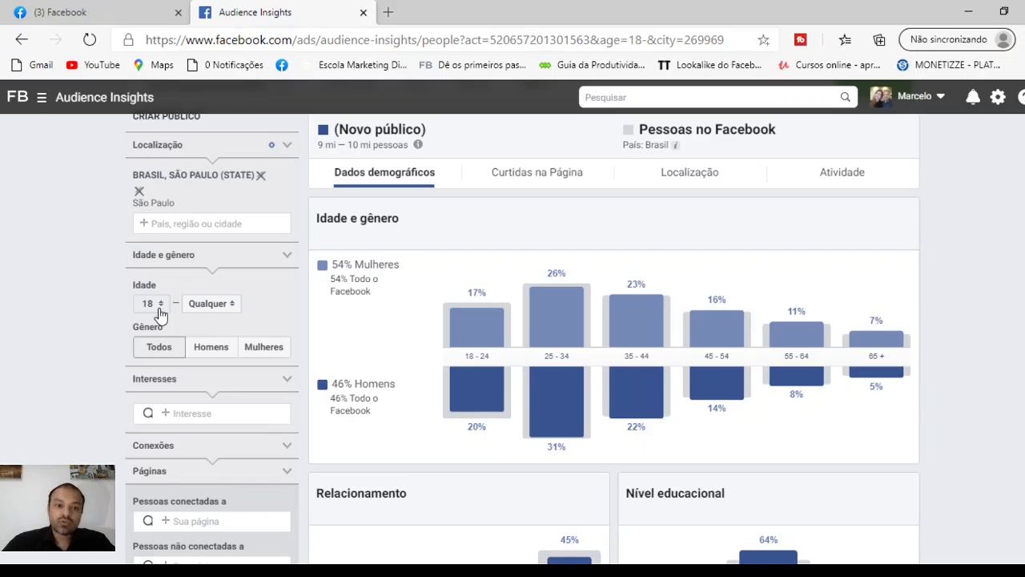
- Limit the audience's age range to 25–54 and check the age and gender chart
{"action": "left_click", "coordinate": [160, 313]}
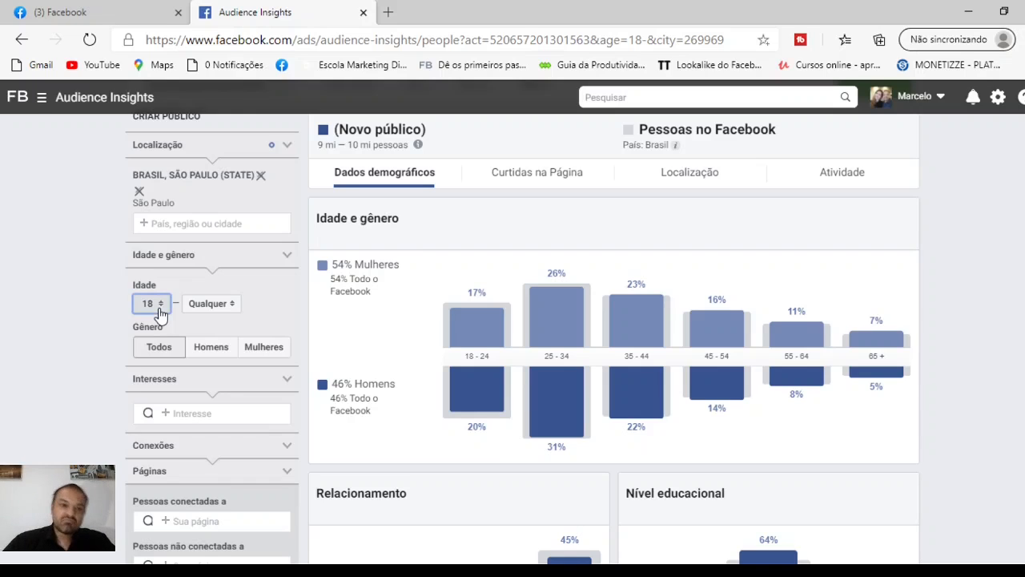
{"action": "left_click", "coordinate": [160, 313]}
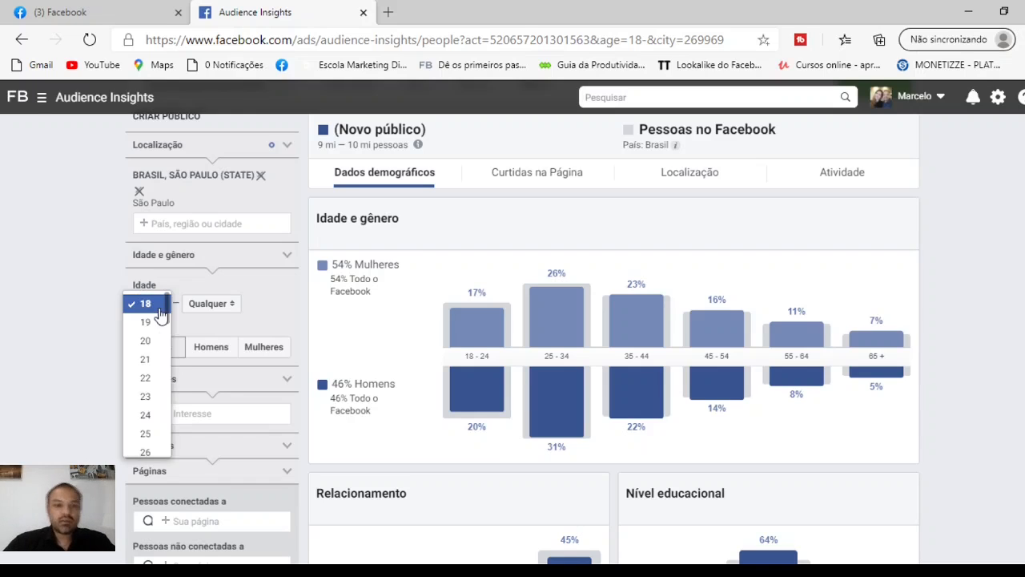
{"action": "left_click", "coordinate": [151, 437]}
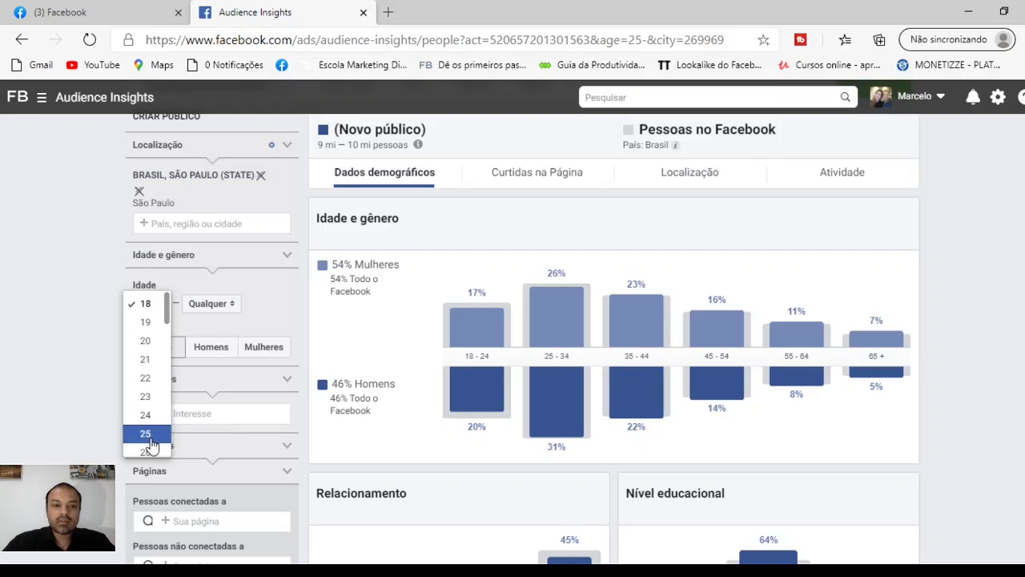
{"action": "left_click", "coordinate": [235, 313]}
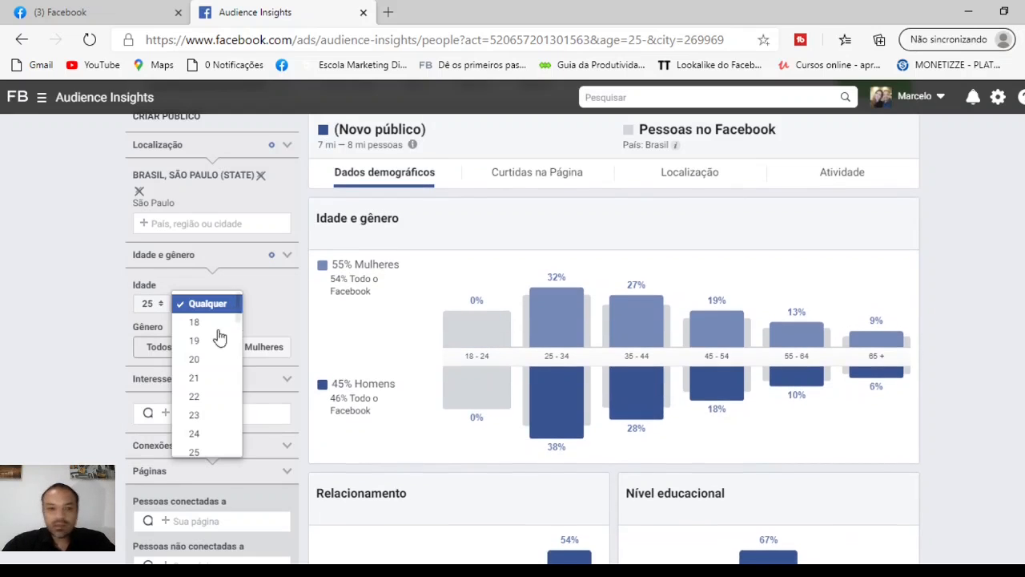
{"action": "scroll", "coordinate": [181, 372], "scroll_direction": "down", "scroll_amount": 7}
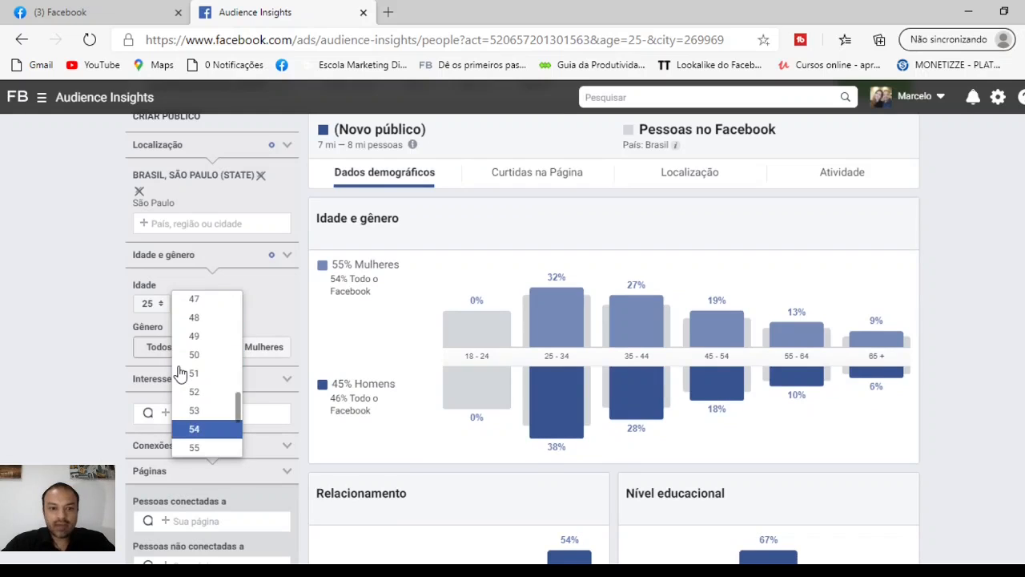
{"action": "key", "text": "Return"}
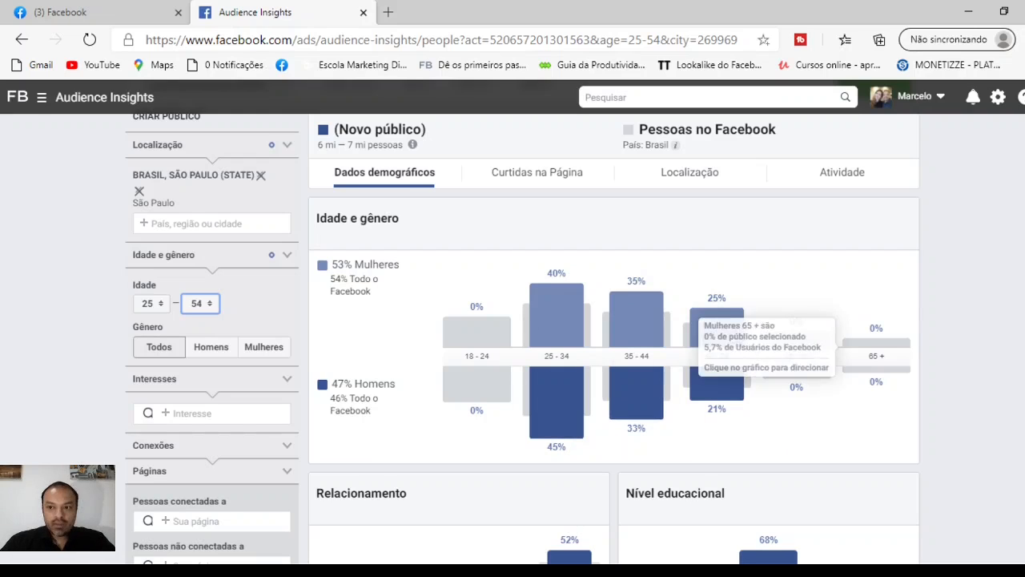
{"action": "scroll", "coordinate": [523, 322], "scroll_direction": "down", "scroll_amount": 1}
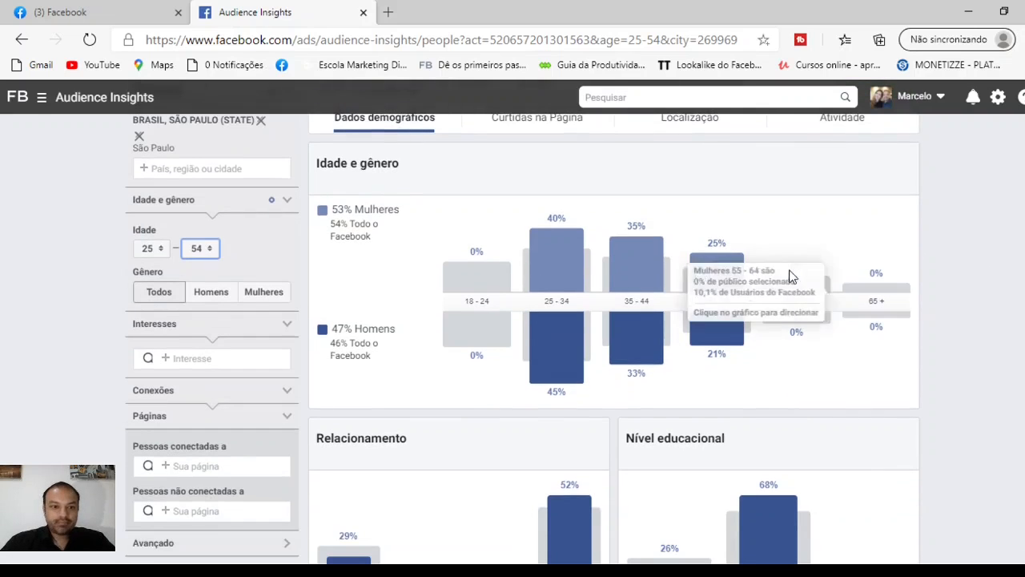
{"action": "scroll", "coordinate": [523, 332], "scroll_direction": "up", "scroll_amount": 2}
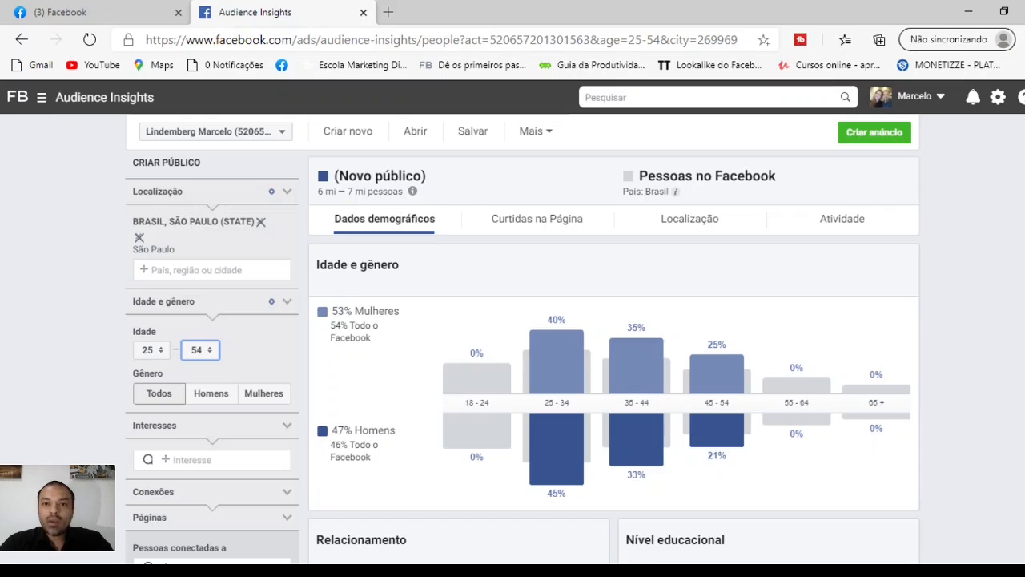
- Open the list of interests for the audience and browse its main categories
{"action": "left_click", "coordinate": [287, 425]}
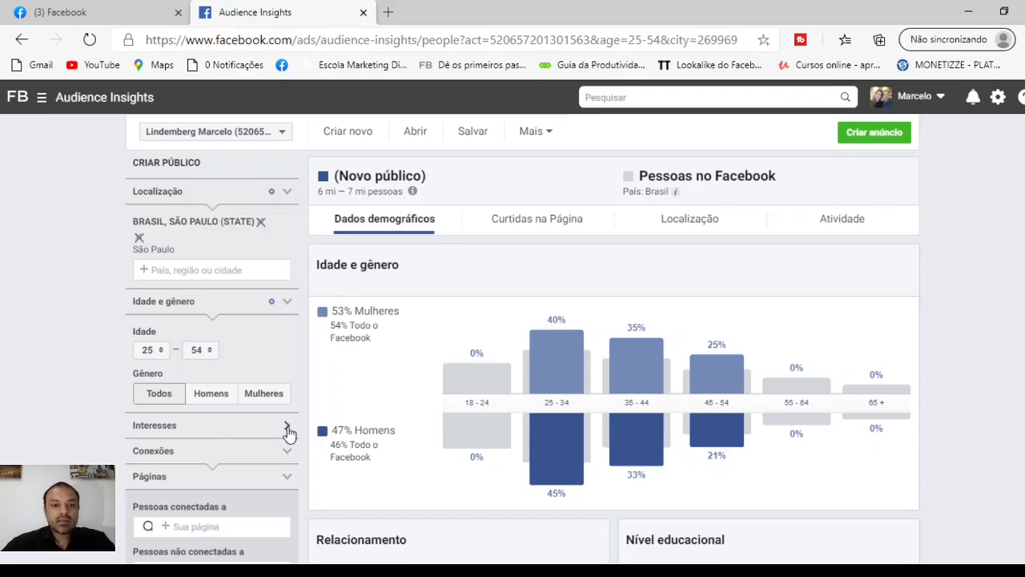
{"action": "left_click", "coordinate": [287, 425]}
{"action": "scroll", "coordinate": [633, 417], "scroll_direction": "down", "scroll_amount": 1}
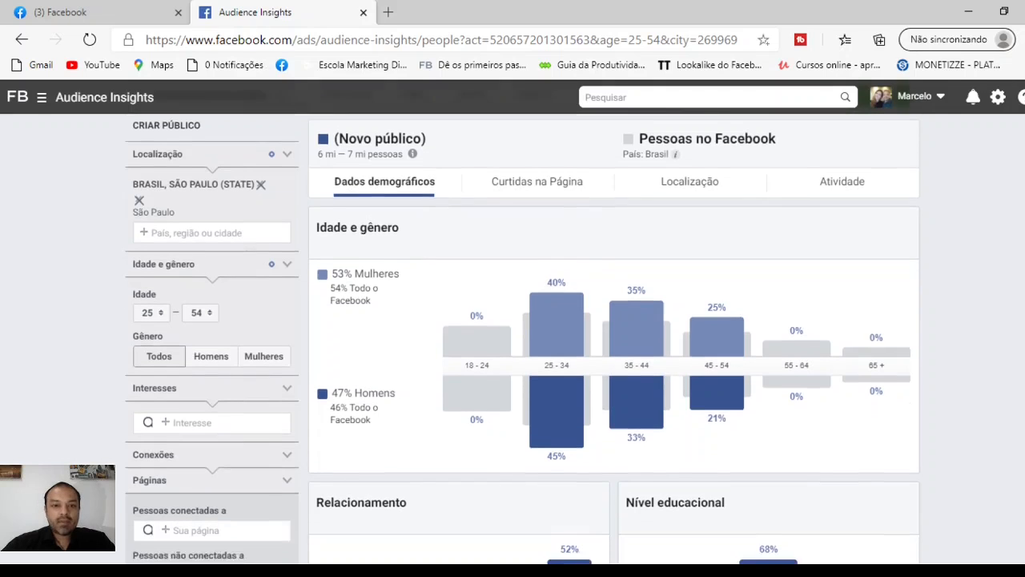
{"action": "scroll", "coordinate": [633, 360], "scroll_direction": "down", "scroll_amount": 3}
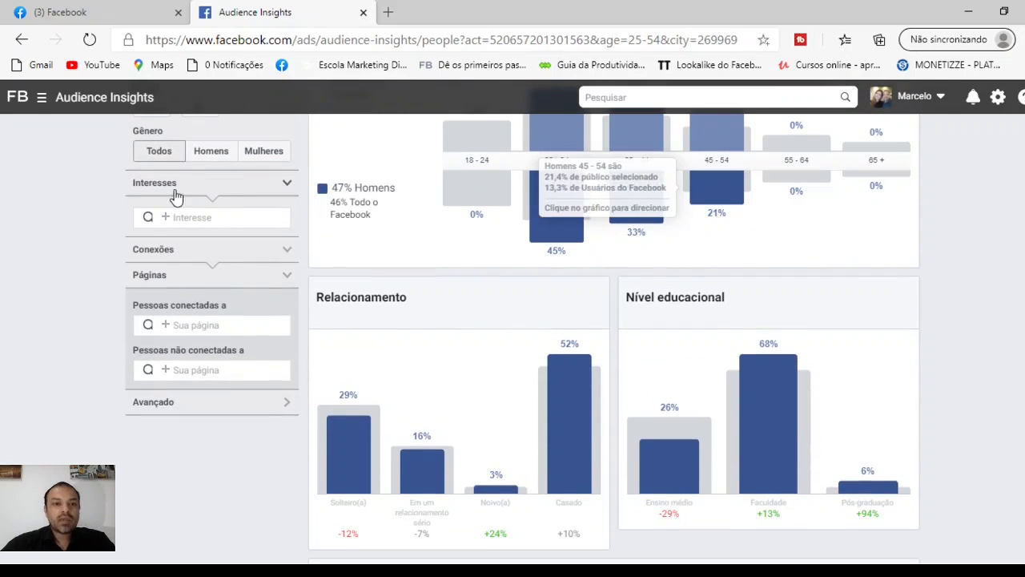
{"action": "left_click", "coordinate": [203, 218]}
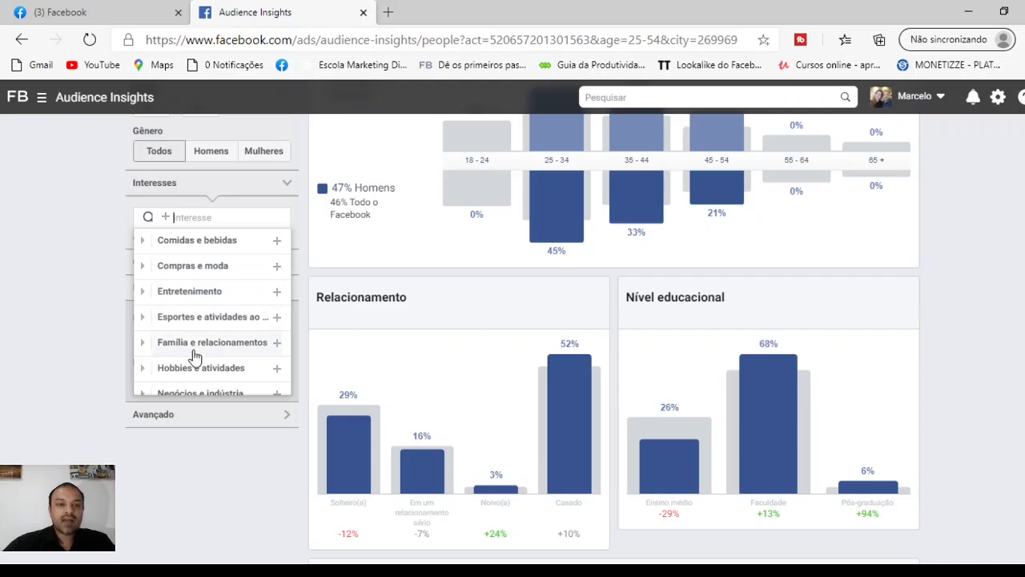
{"action": "scroll", "coordinate": [285, 352], "scroll_direction": "down", "scroll_amount": 2}
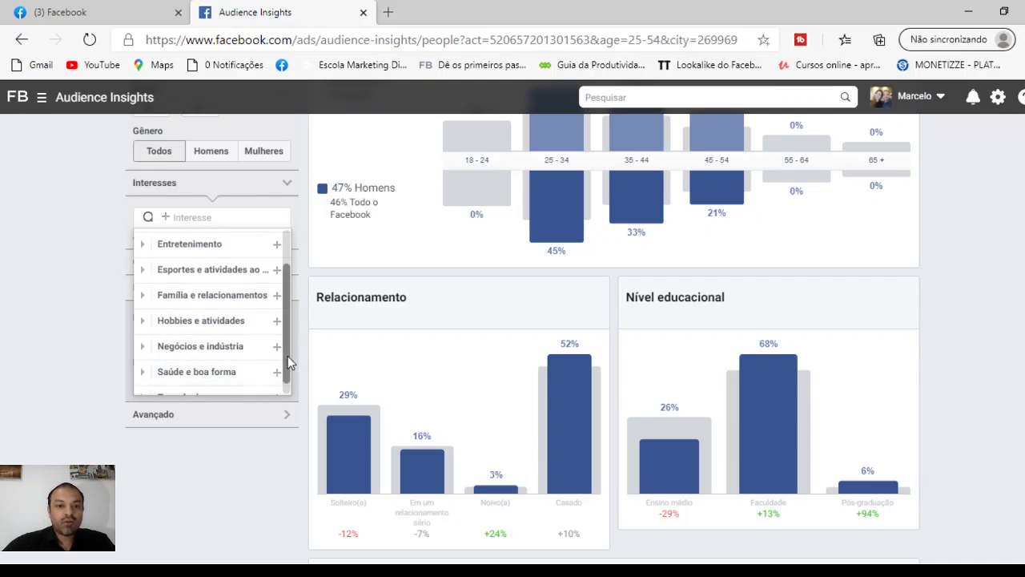
{"action": "scroll", "coordinate": [288, 360], "scroll_direction": "down", "scroll_amount": 1}
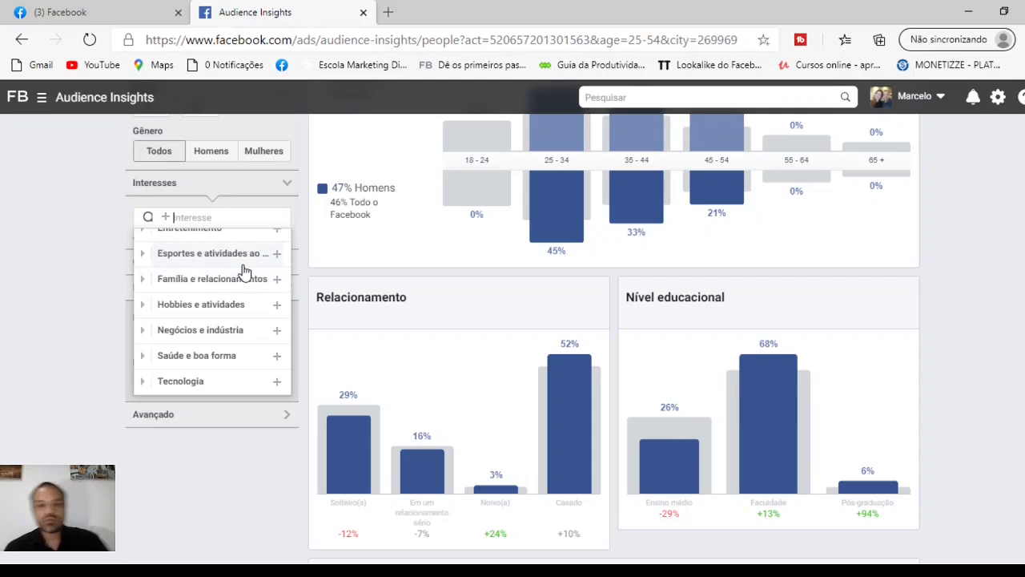
- Expand the Saúde e boa forma interest category and review the interests it contains
{"action": "left_click", "coordinate": [143, 356]}
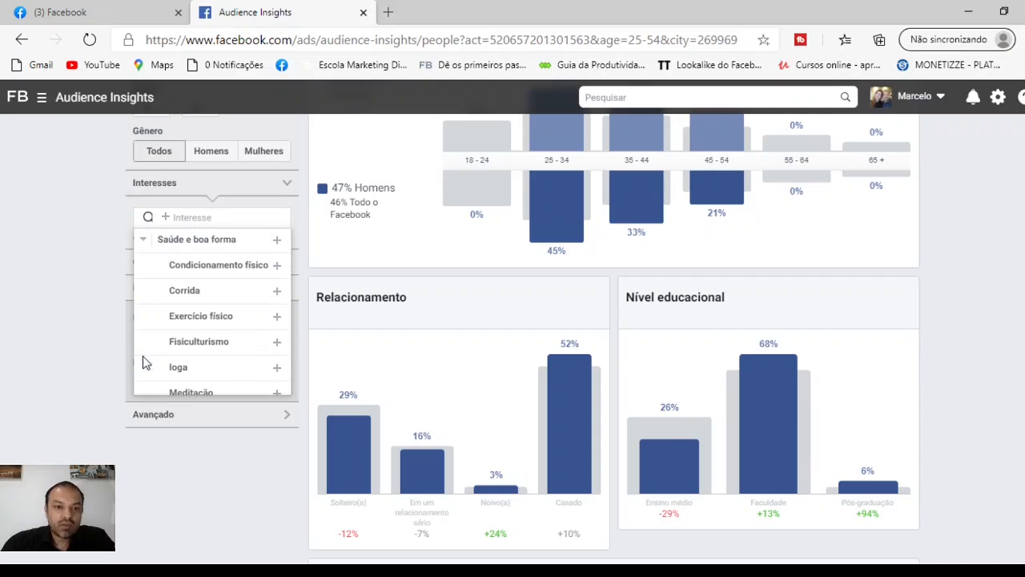
{"action": "scroll", "coordinate": [287, 321], "scroll_direction": "down", "scroll_amount": 3}
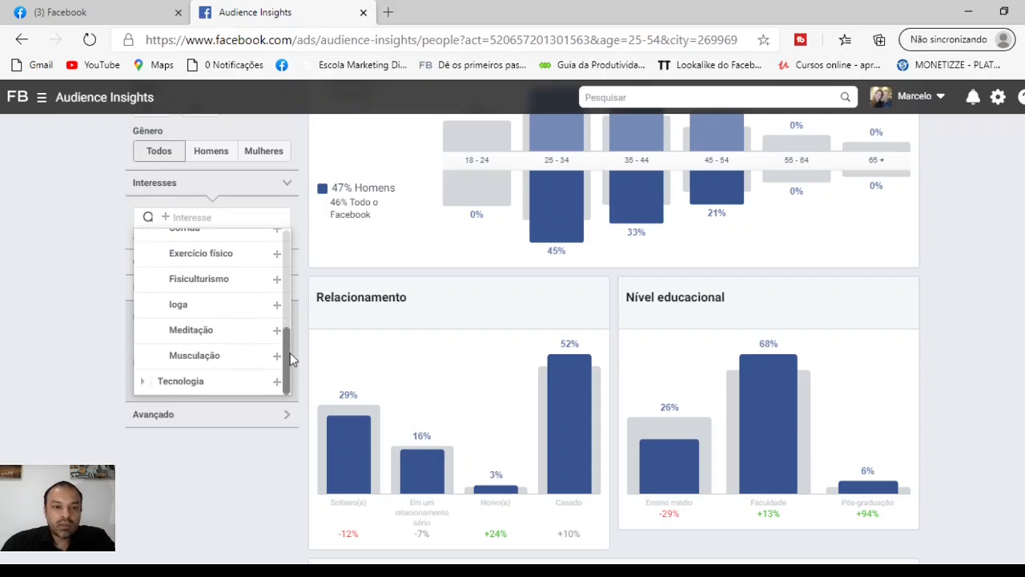
{"action": "scroll", "coordinate": [290, 329], "scroll_direction": "up", "scroll_amount": 2}
{"action": "scroll", "coordinate": [290, 321], "scroll_direction": "up", "scroll_amount": 2}
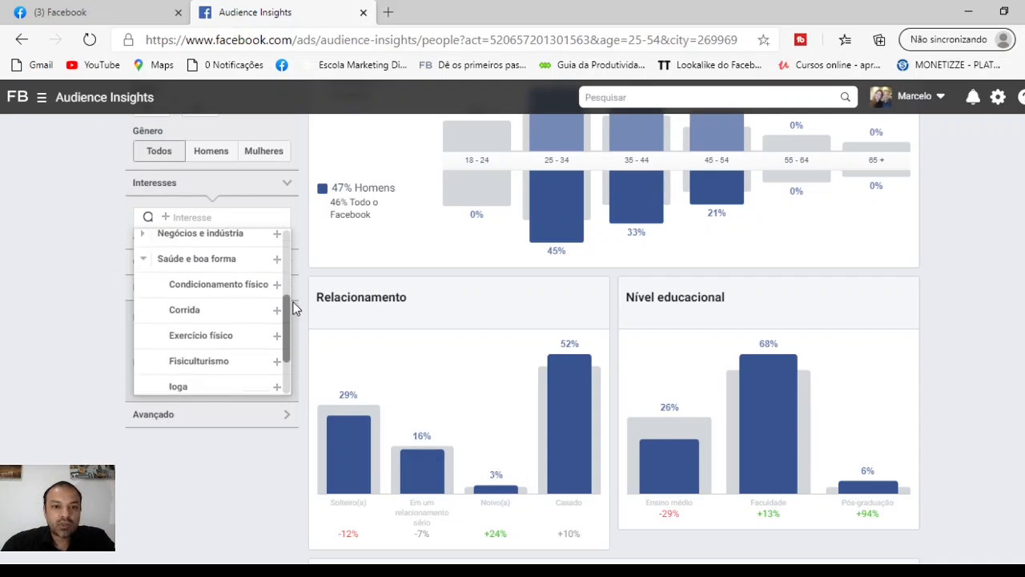
{"action": "left_click", "coordinate": [158, 277]}
- Add the Imóveis interest from the Negócios e indústria category to the audience and close the interest list
{"action": "left_click", "coordinate": [259, 221]}
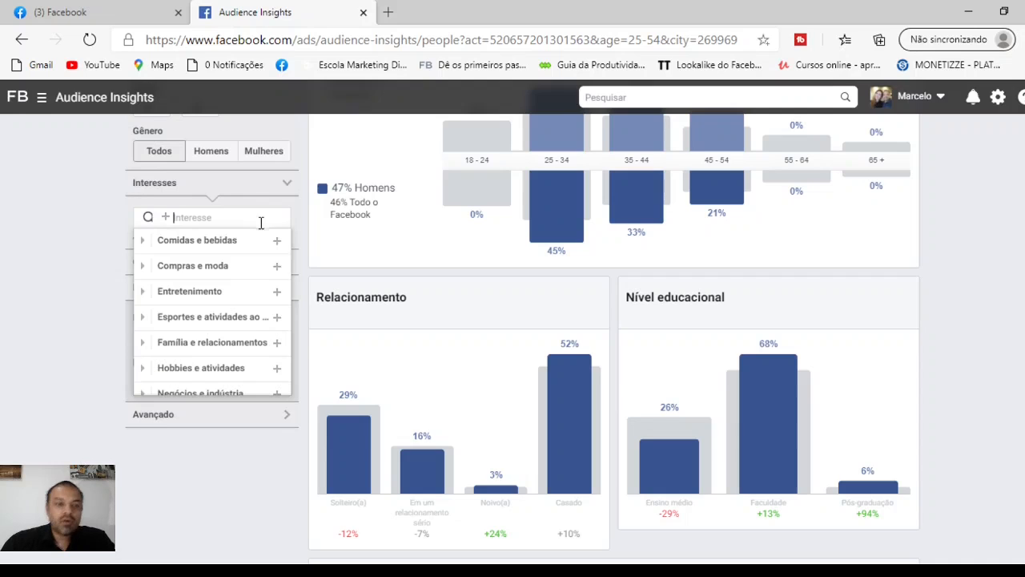
{"action": "scroll", "coordinate": [287, 336], "scroll_direction": "down", "scroll_amount": 3}
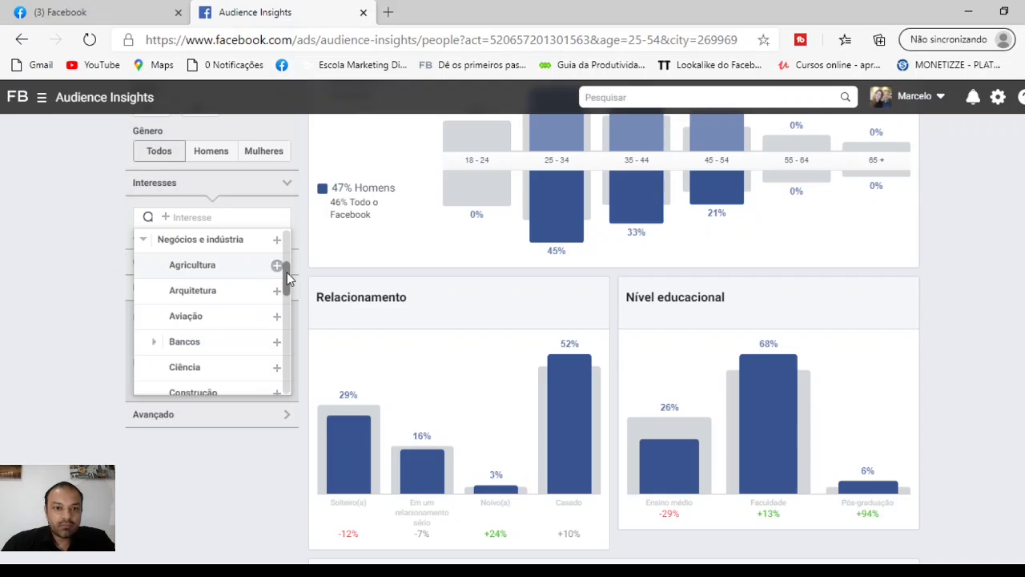
{"action": "left_click_drag", "start_coordinate": [288, 273], "coordinate": [287, 334]}
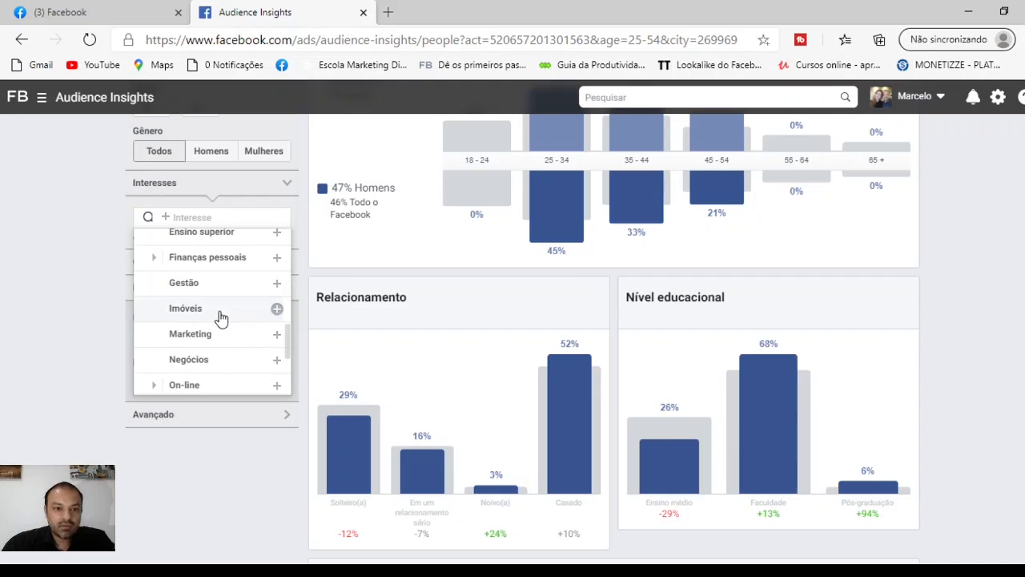
{"action": "left_click", "coordinate": [277, 311]}
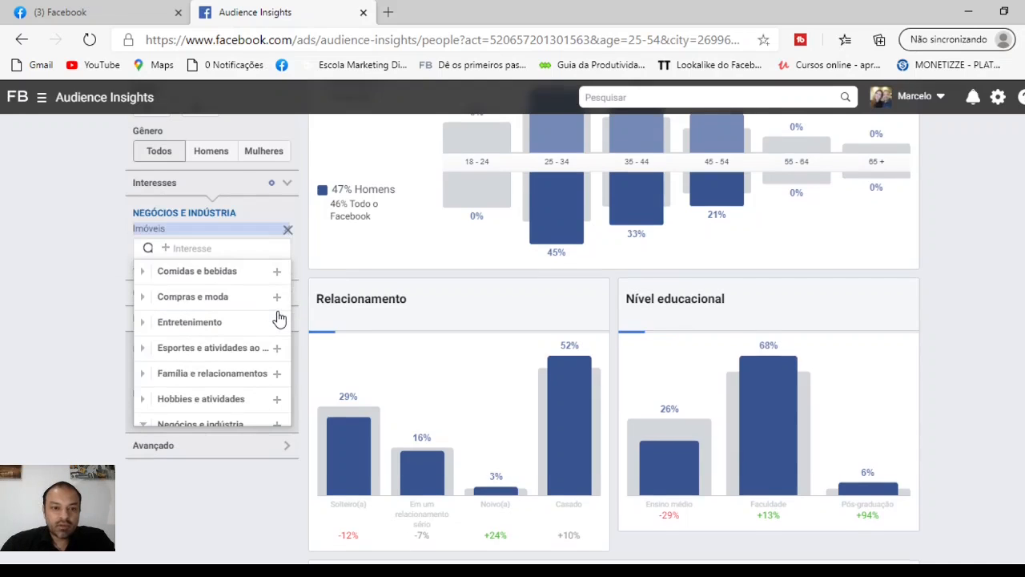
{"action": "left_click", "coordinate": [90, 214]}
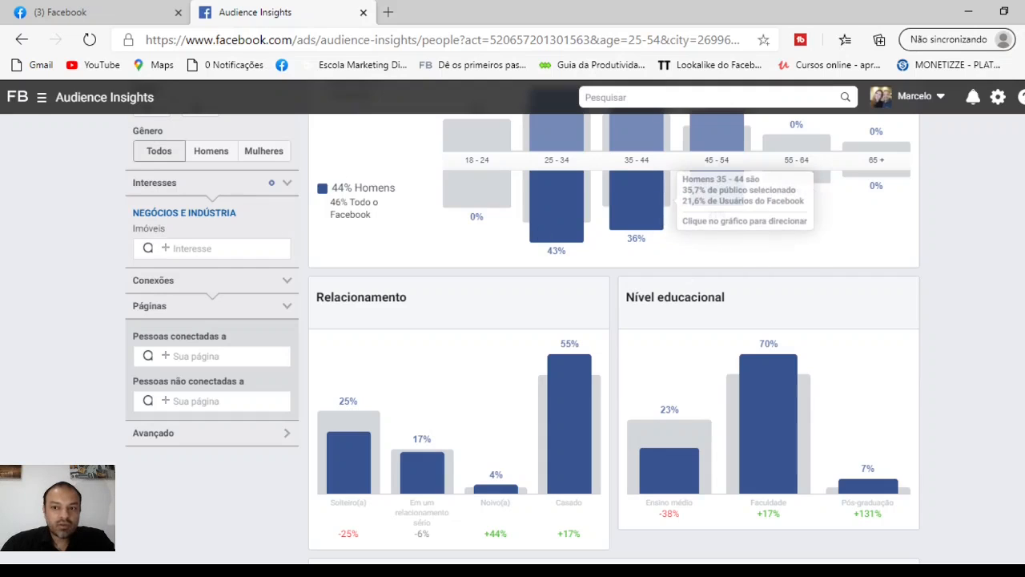
{"action": "scroll", "coordinate": [615, 325], "scroll_direction": "up", "scroll_amount": 1}
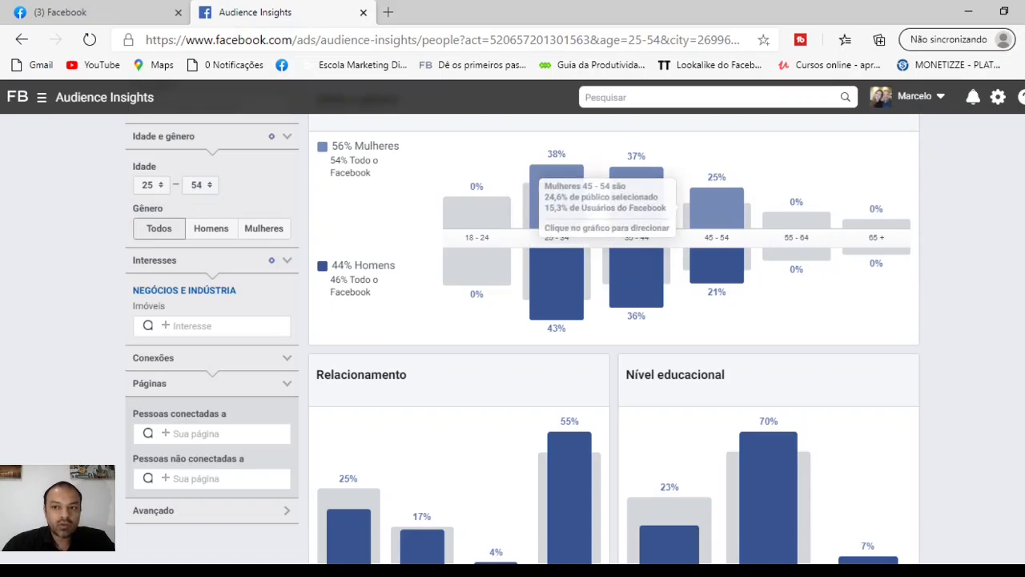
- Review the estimated size and the age and gender chart of the audience interested in Imóveis
{"action": "scroll", "coordinate": [613, 337], "scroll_direction": "up", "scroll_amount": 1}
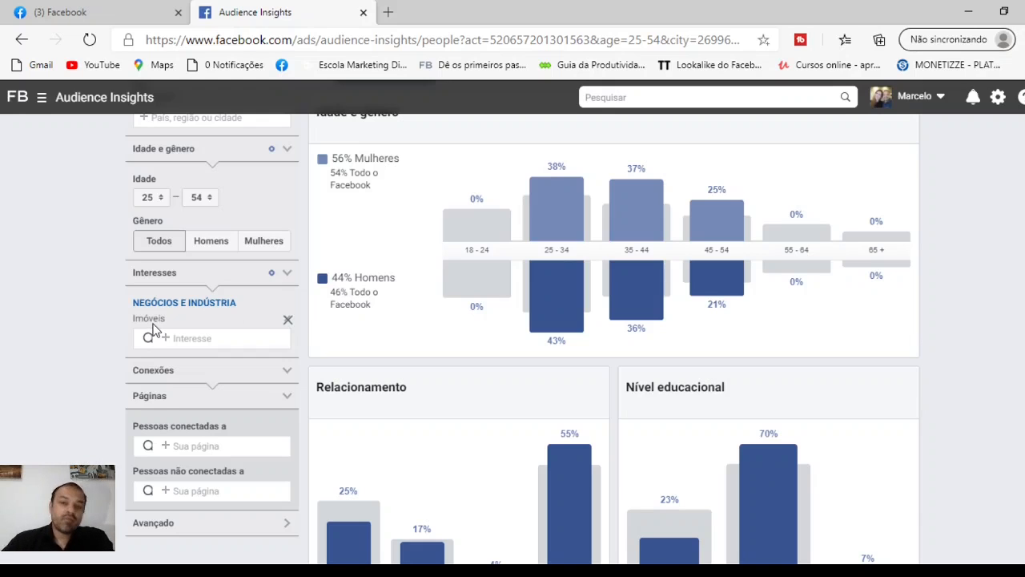
{"action": "scroll", "coordinate": [157, 328], "scroll_direction": "up", "scroll_amount": 2}
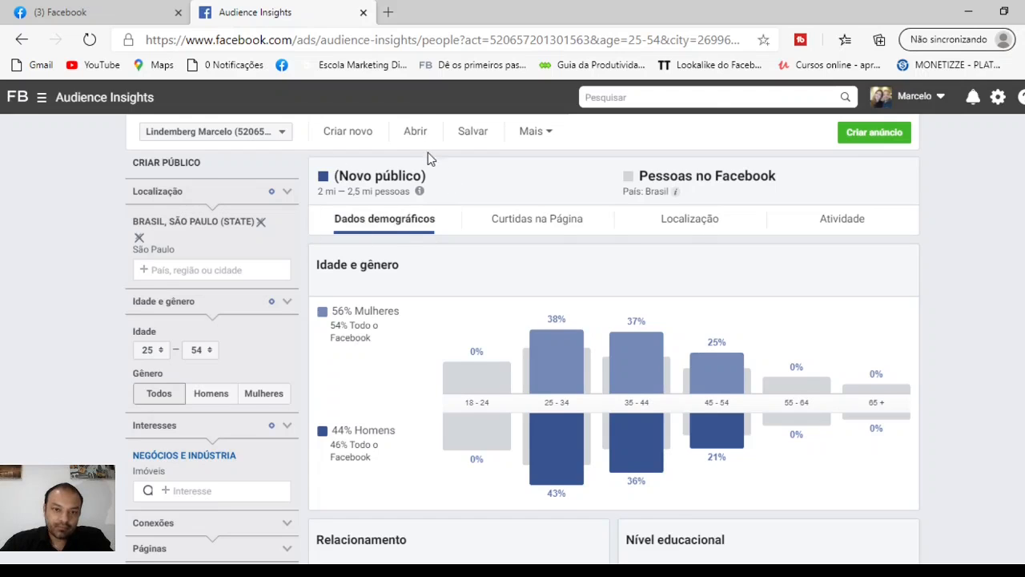
{"action": "scroll", "coordinate": [425, 156], "scroll_direction": "down", "scroll_amount": 1}
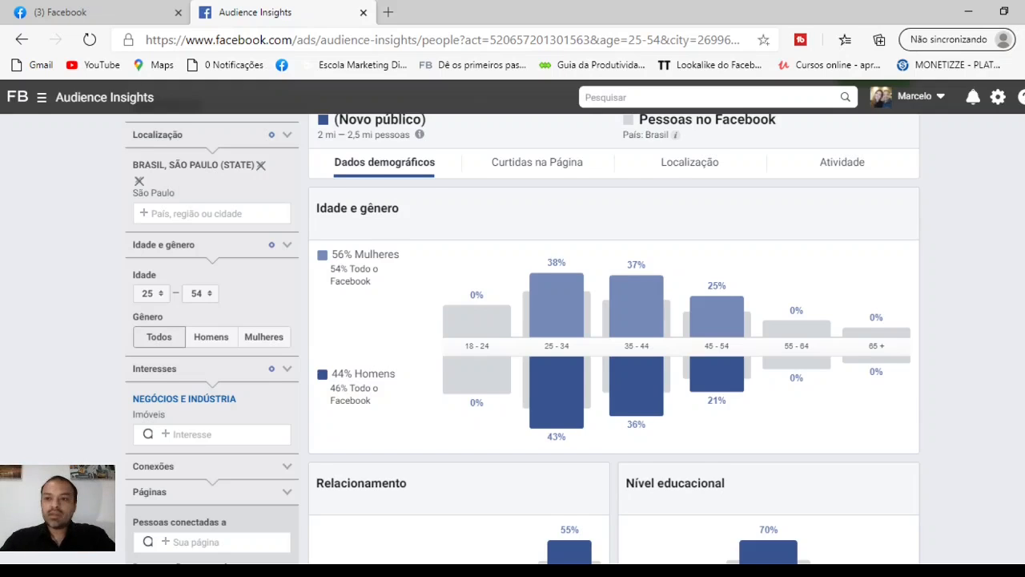
{"action": "scroll", "coordinate": [523, 322], "scroll_direction": "up", "scroll_amount": 1}
{"action": "scroll", "coordinate": [523, 336], "scroll_direction": "up", "scroll_amount": 1}
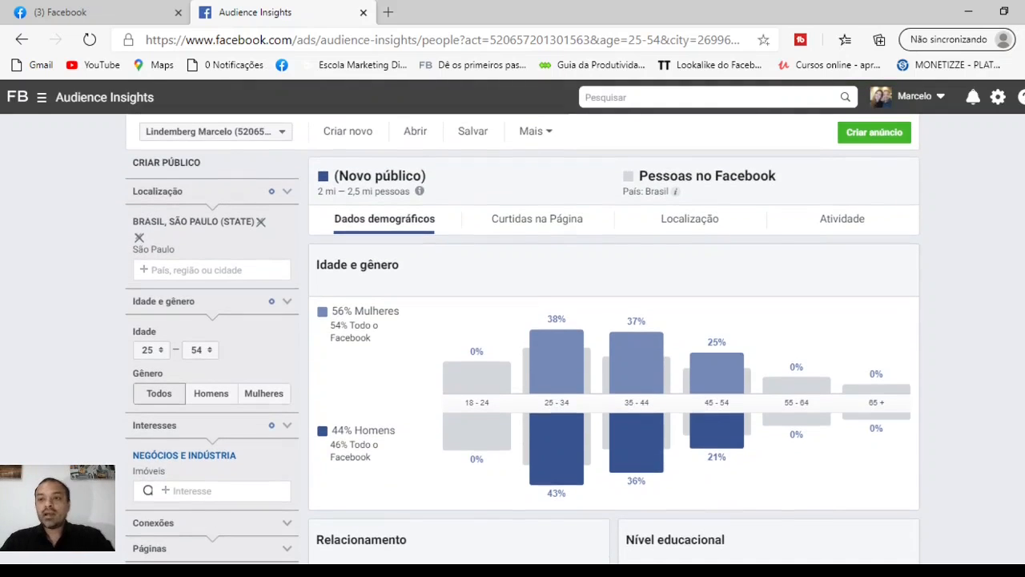
{"action": "scroll", "coordinate": [523, 337], "scroll_direction": "down", "scroll_amount": 1}
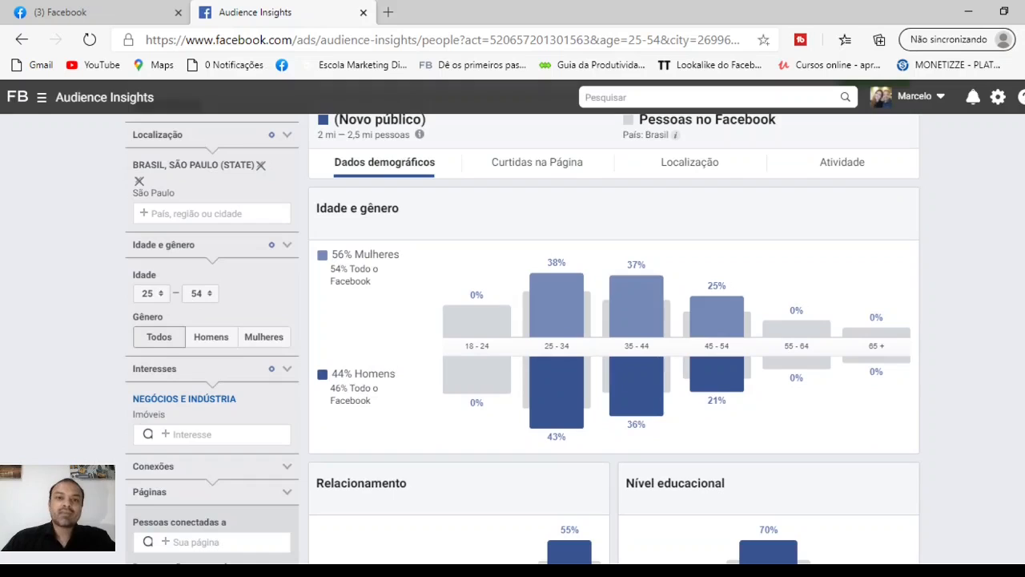
{"action": "scroll", "coordinate": [523, 337], "scroll_direction": "down", "scroll_amount": 1}
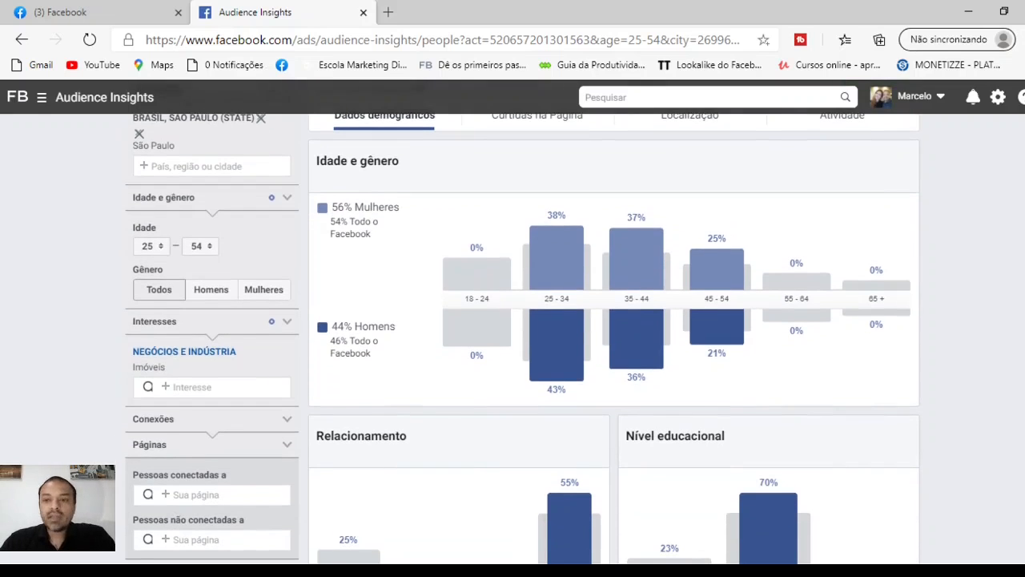
{"action": "scroll", "coordinate": [552, 337], "scroll_direction": "down", "scroll_amount": 1}
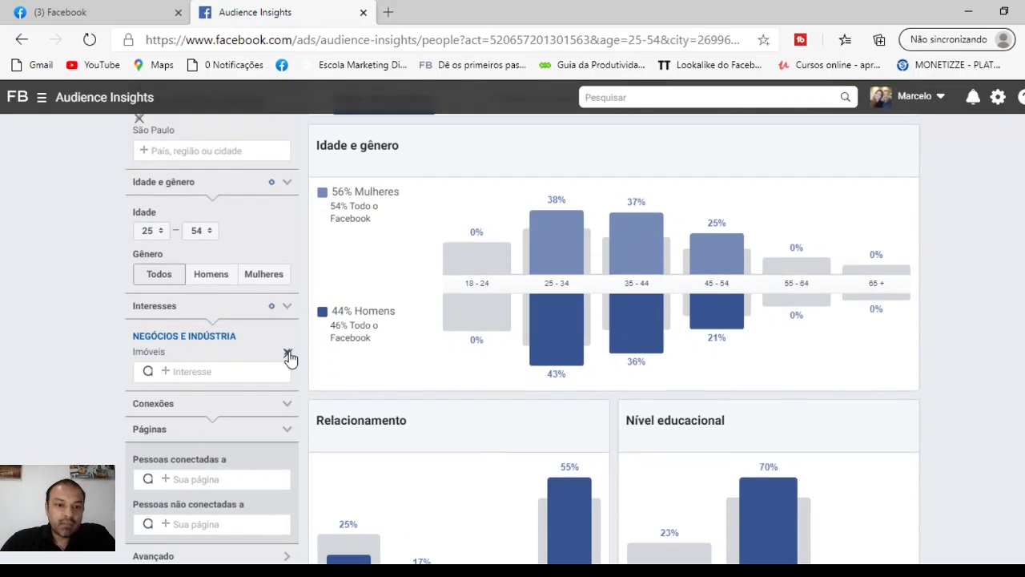
- Remove the Imóveis interest from the audience and add the Advogado interest in its place
{"action": "left_click", "coordinate": [287, 354]}
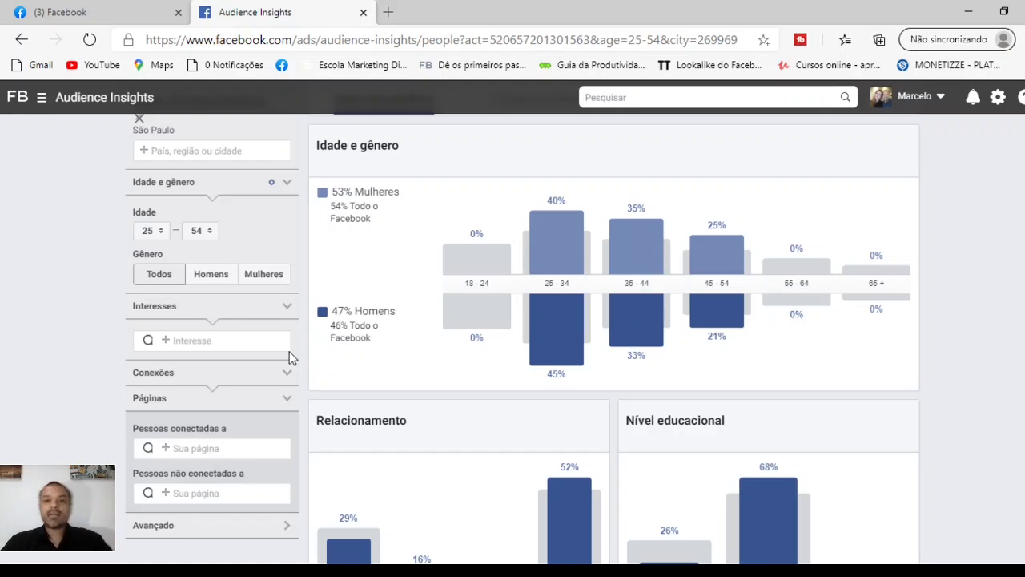
{"action": "left_click", "coordinate": [192, 341]}
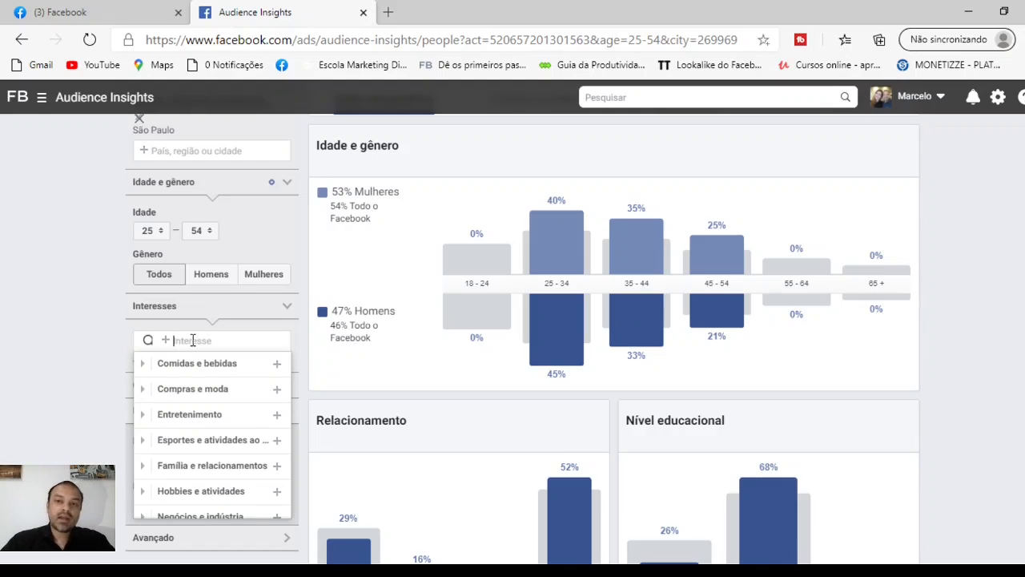
{"action": "type", "text": "advogados"}
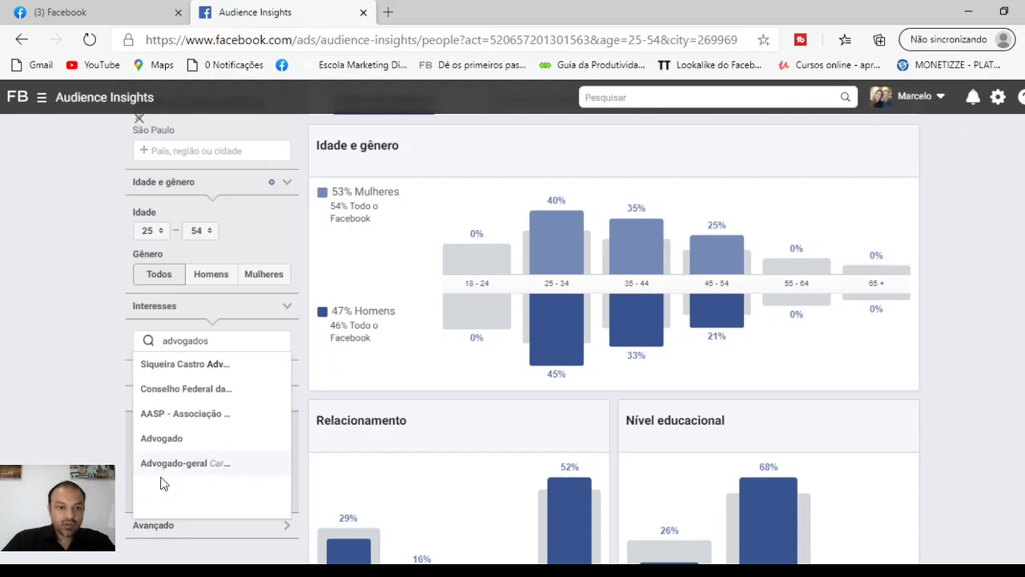
{"action": "left_click", "coordinate": [170, 450]}
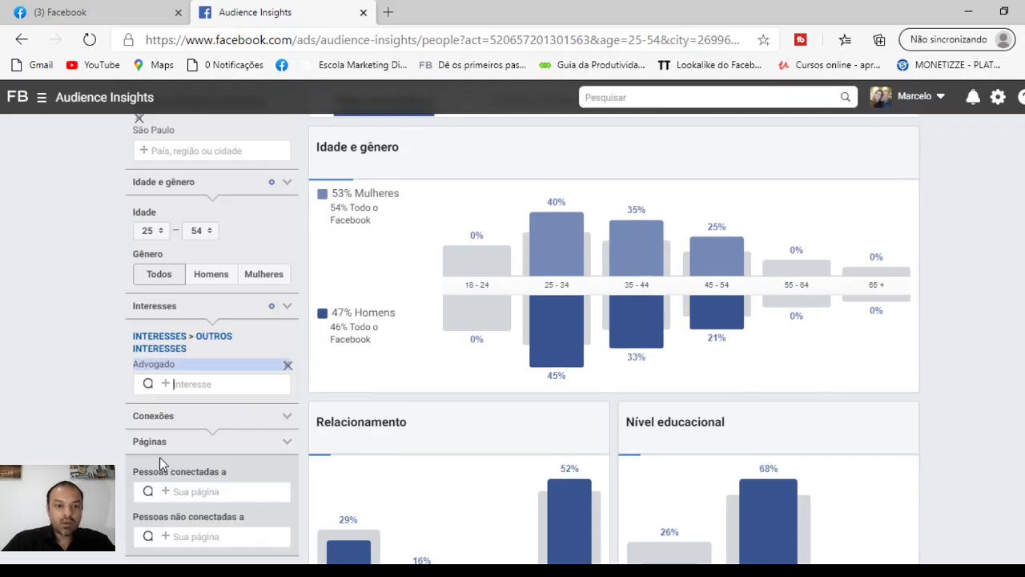
- Search the interests for "medicos", add Médicos to the audience and close the interest list
{"action": "left_click", "coordinate": [222, 384]}
{"action": "type", "text": "me"}
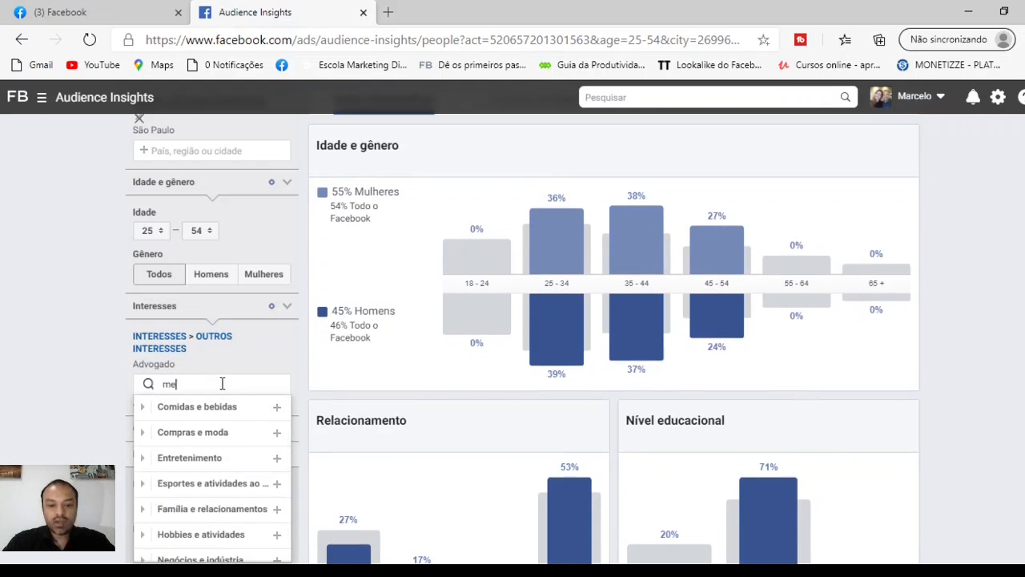
{"action": "type", "text": "dicos"}
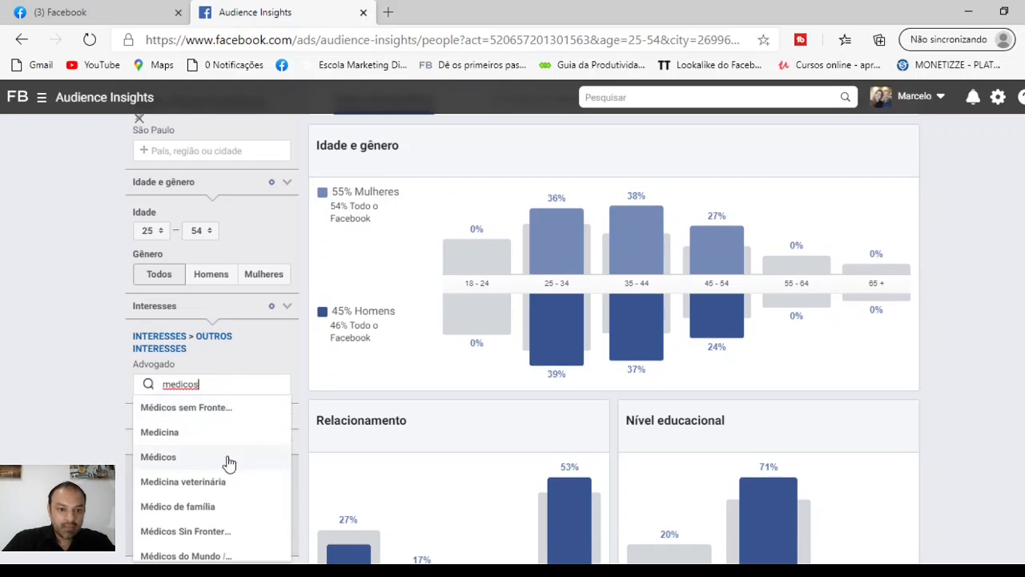
{"action": "left_click", "coordinate": [164, 467]}
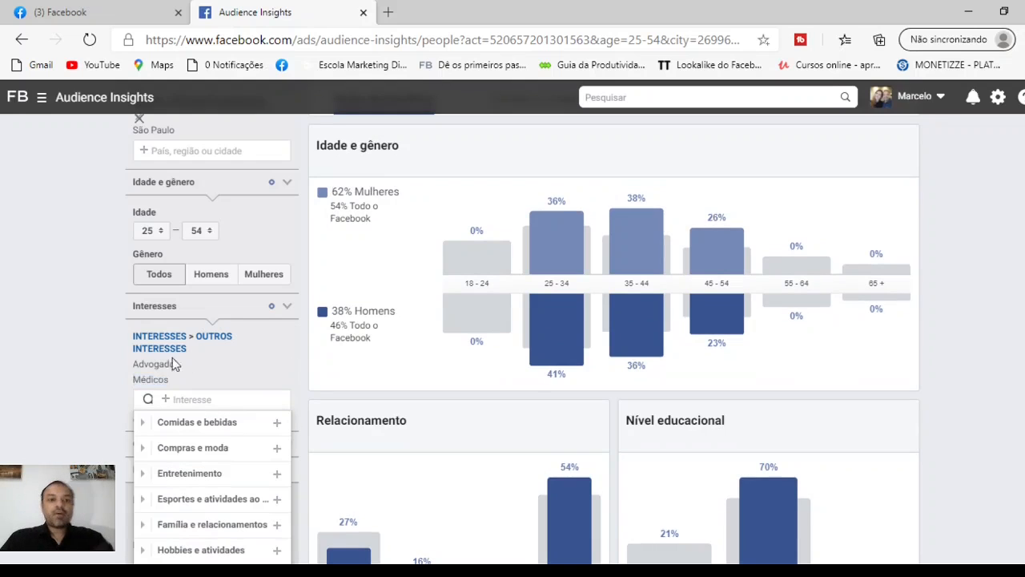
{"action": "left_click", "coordinate": [97, 246]}
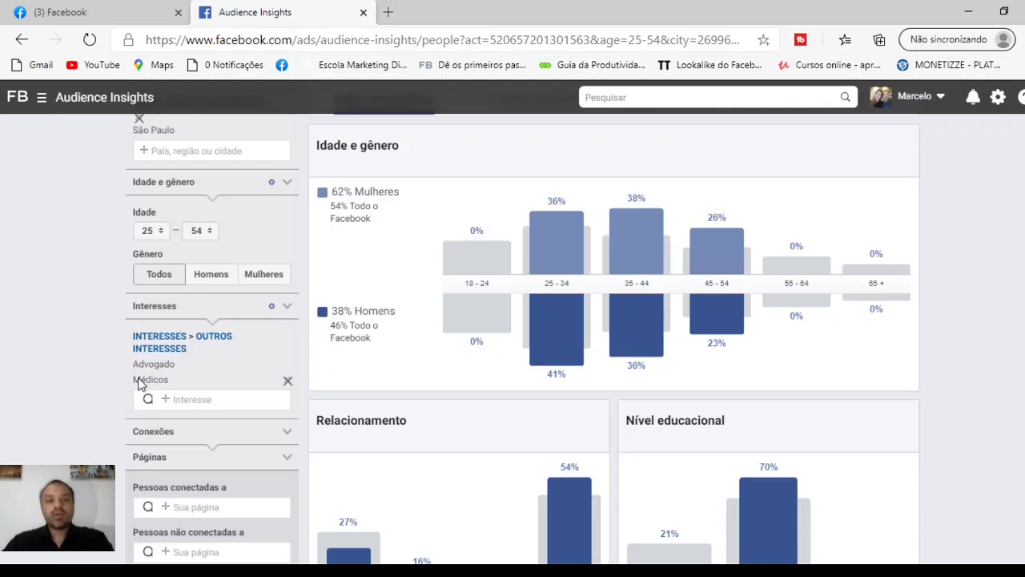
{"action": "left_click", "coordinate": [196, 399]}
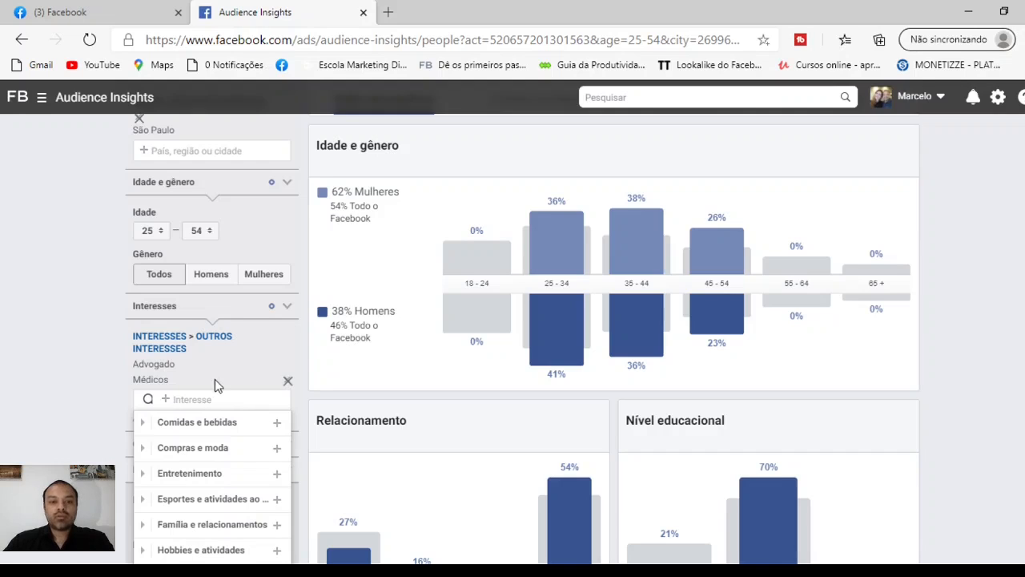
{"action": "left_click", "coordinate": [96, 381]}
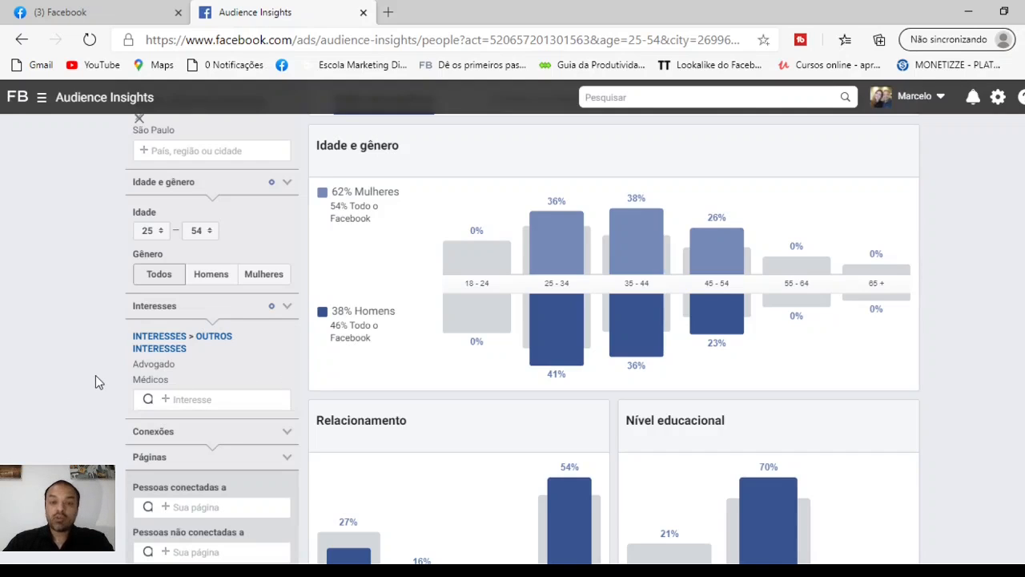
- Check the estimated size and the age and gender chart of the audience interested in Advogado and Médicos
{"action": "scroll", "coordinate": [493, 279], "scroll_direction": "up", "scroll_amount": 2}
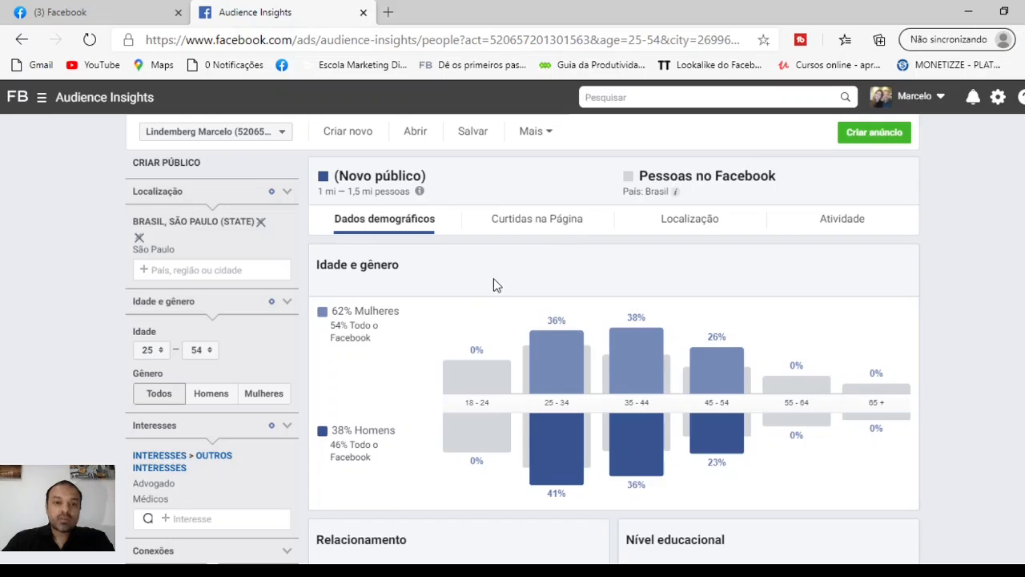
{"action": "scroll", "coordinate": [523, 335], "scroll_direction": "down", "scroll_amount": 1}
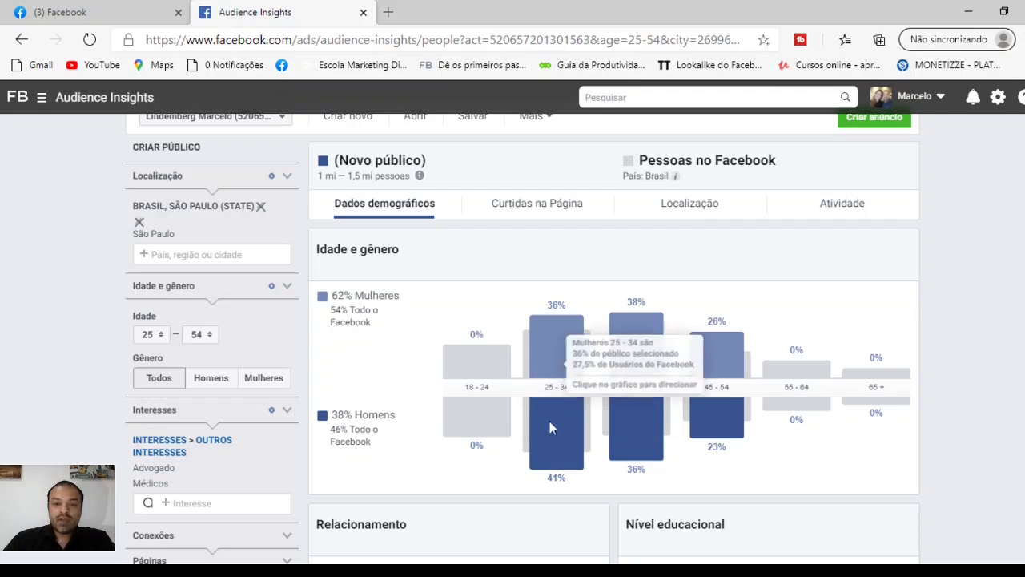
{"action": "scroll", "coordinate": [665, 385], "scroll_direction": "down", "scroll_amount": 1}
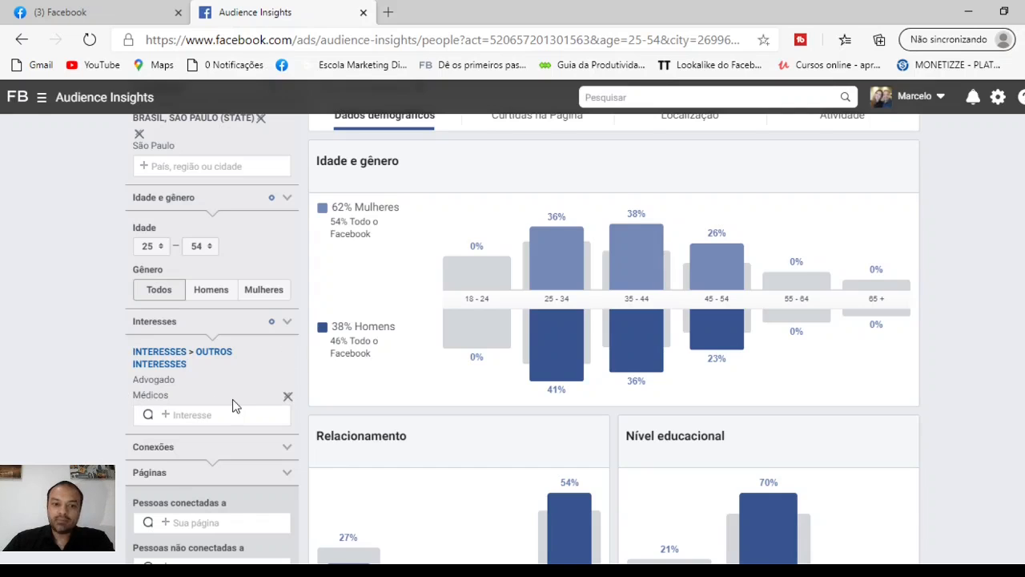
{"action": "scroll", "coordinate": [228, 404], "scroll_direction": "up", "scroll_amount": 1}
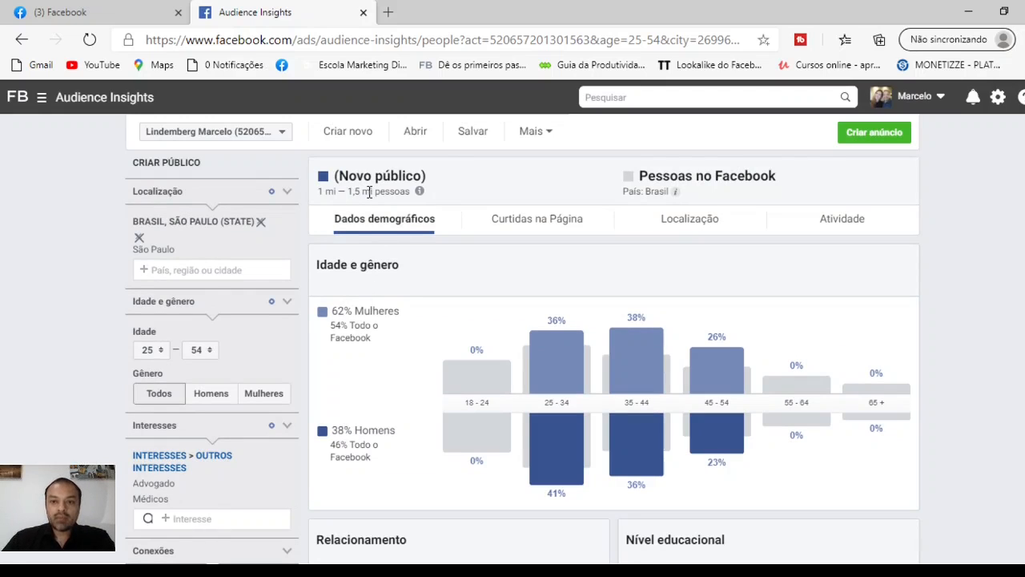
{"action": "scroll", "coordinate": [206, 383], "scroll_direction": "down", "scroll_amount": 1}
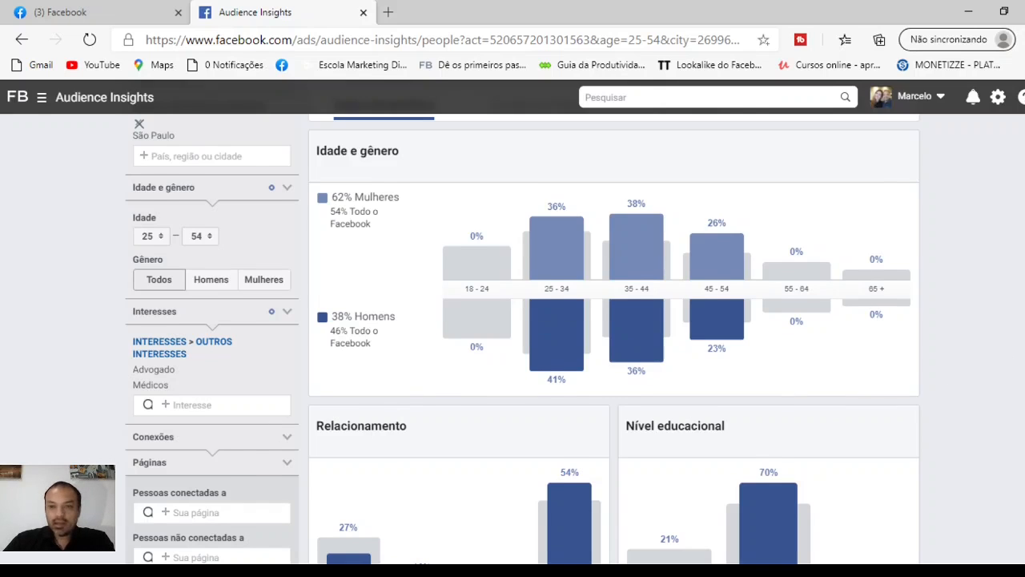
- Collapse the Páginas filter, expand the Avançado filters and show the Idioma option
{"action": "scroll", "coordinate": [298, 336], "scroll_direction": "down", "scroll_amount": 1}
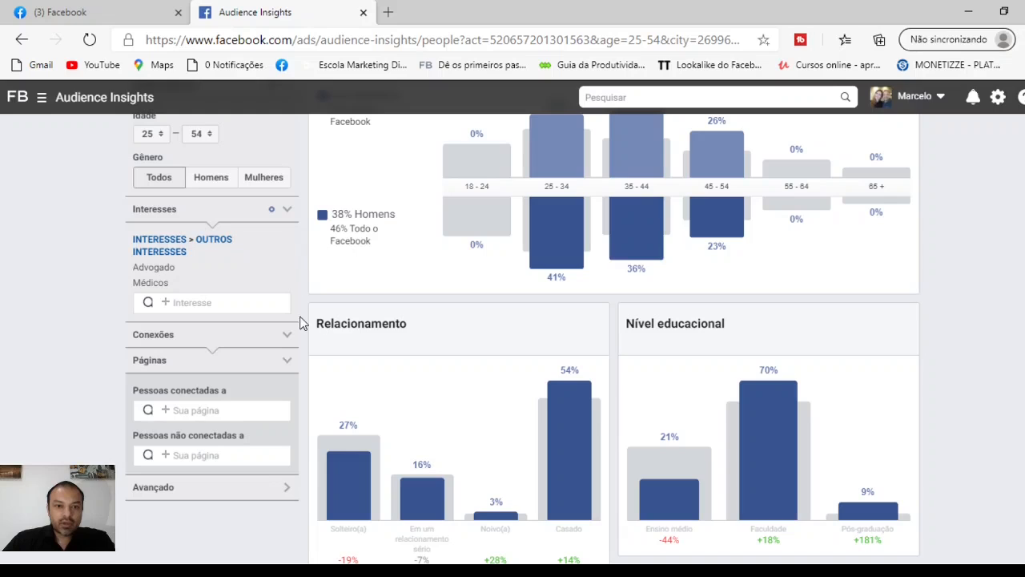
{"action": "left_click", "coordinate": [286, 335]}
{"action": "left_click", "coordinate": [280, 392]}
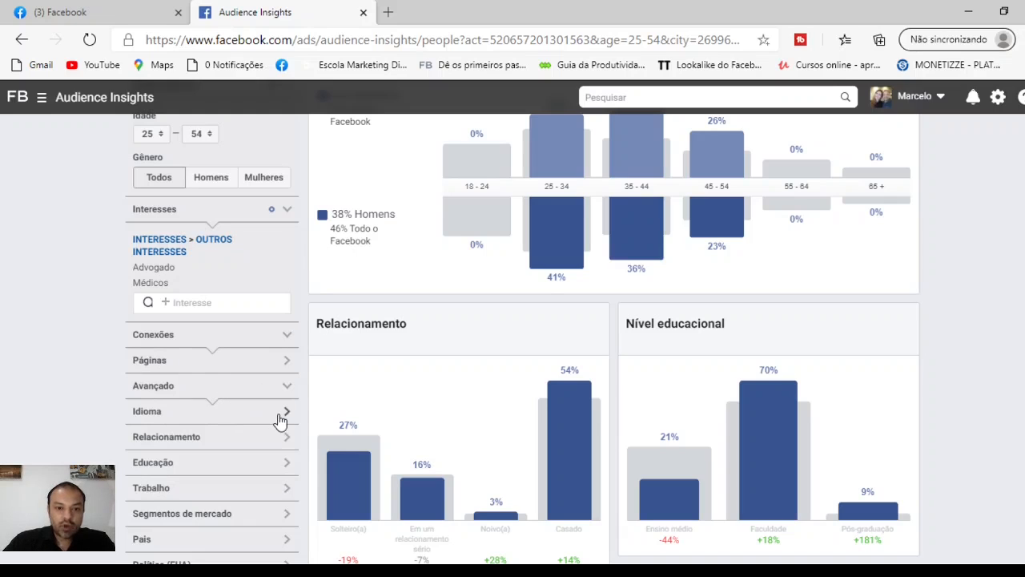
{"action": "left_click", "coordinate": [279, 417]}
{"action": "left_click", "coordinate": [227, 446]}
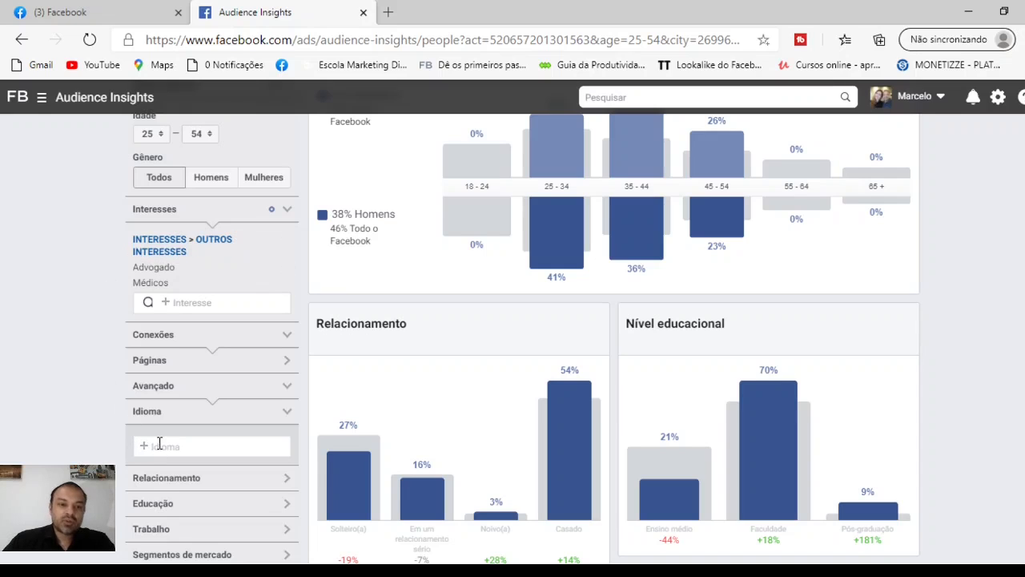
{"action": "type", "text": "portu"}
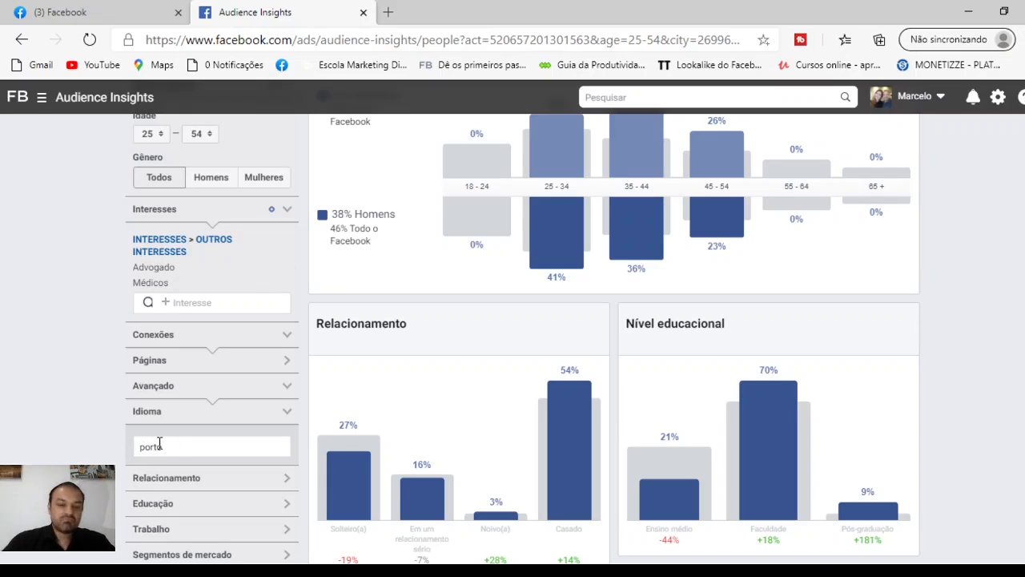
{"action": "key", "text": "BackSpace"}
{"action": "key", "text": "BackSpace"}
{"action": "key", "text": "BackSpace"}
{"action": "key", "text": "BackSpace"}
{"action": "key", "text": "BackSpace"}
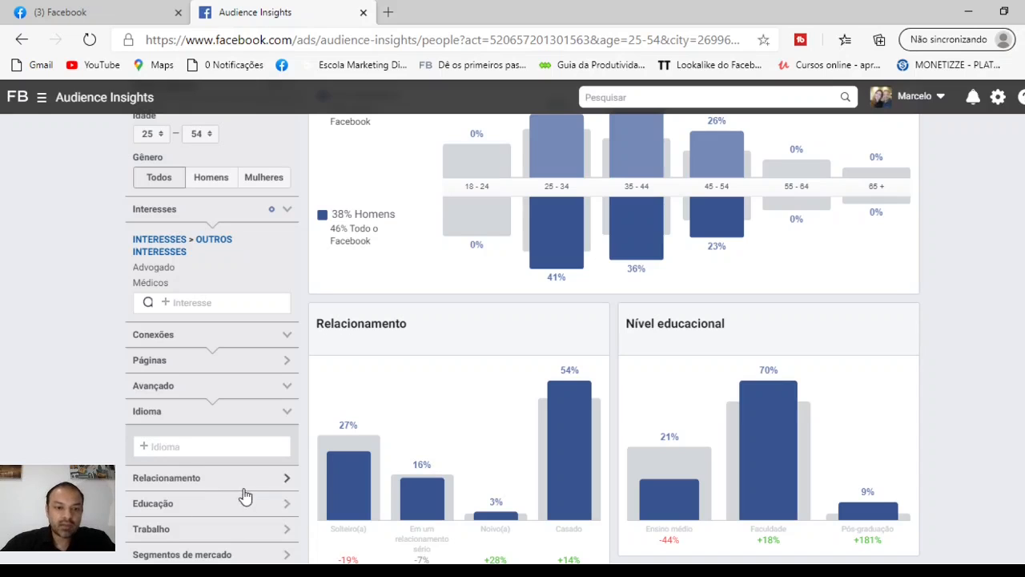
- Expand the Relacionamento filter to view its relationship status options and collapse it again
{"action": "left_click", "coordinate": [290, 479]}
{"action": "scroll", "coordinate": [152, 408], "scroll_direction": "down", "scroll_amount": 2}
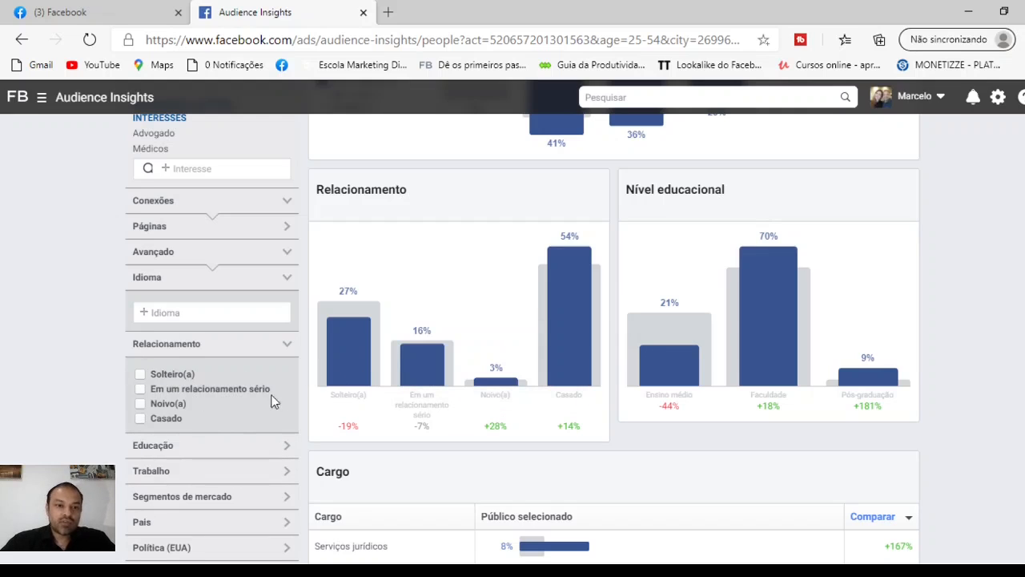
{"action": "left_click", "coordinate": [282, 355]}
- Expand the Trabalho filter and add the job titles Serviços de saúde e médicos and Serviços jurídicos
{"action": "left_click", "coordinate": [224, 395]}
{"action": "left_click", "coordinate": [225, 443]}
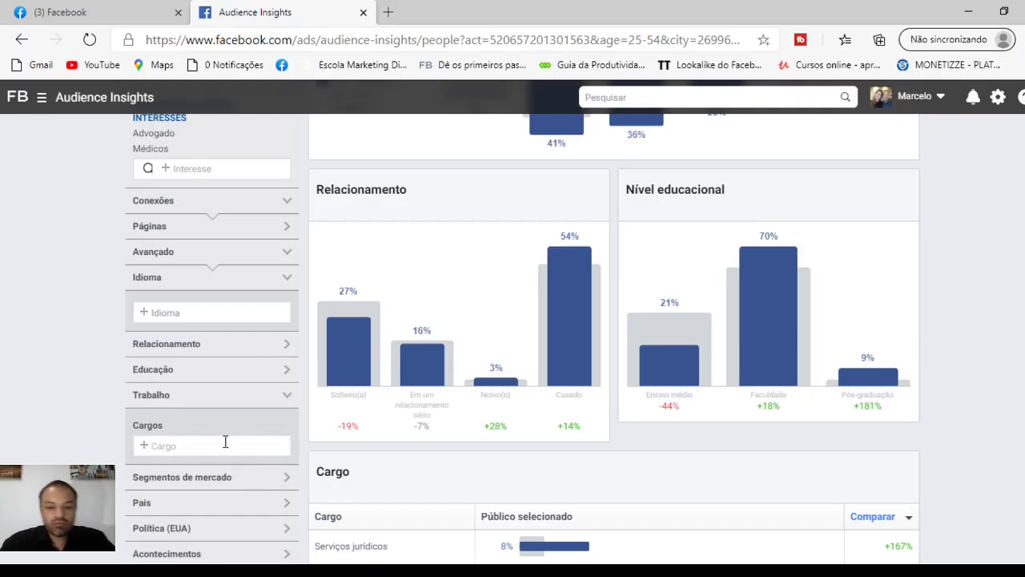
{"action": "type", "text": "medico"}
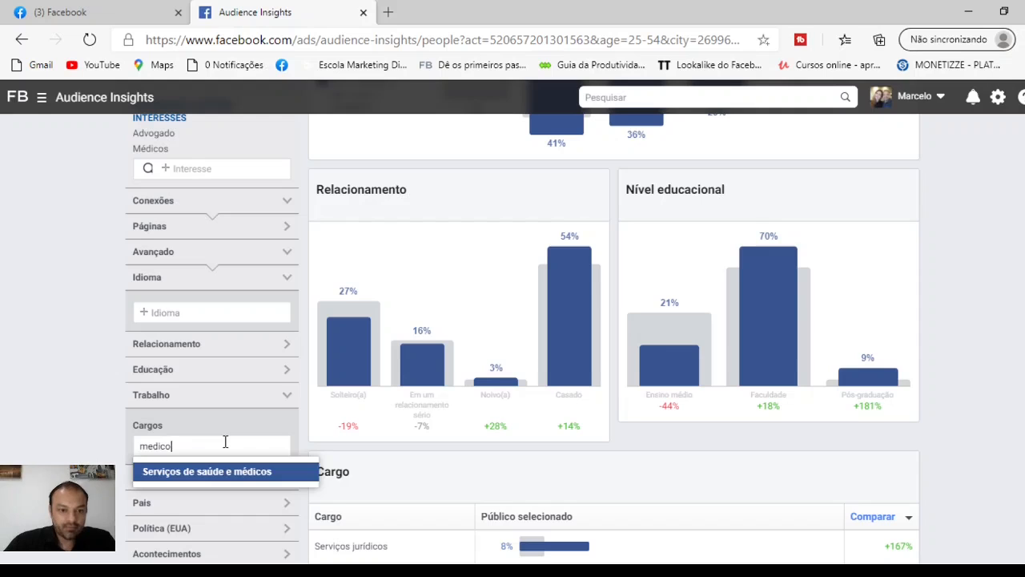
{"action": "left_click", "coordinate": [221, 471]}
{"action": "type", "text": "jur"}
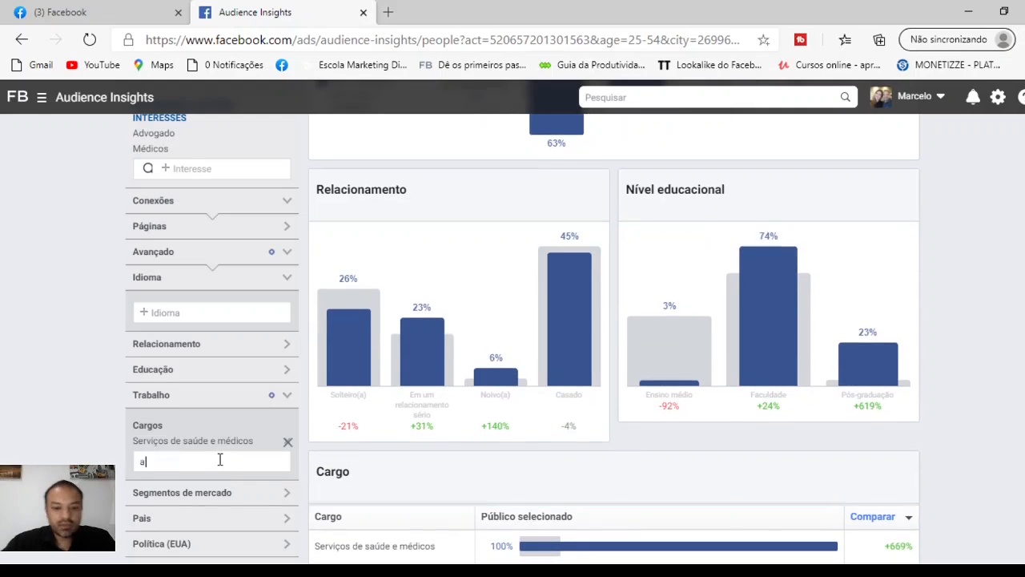
{"action": "left_click", "coordinate": [218, 487]}
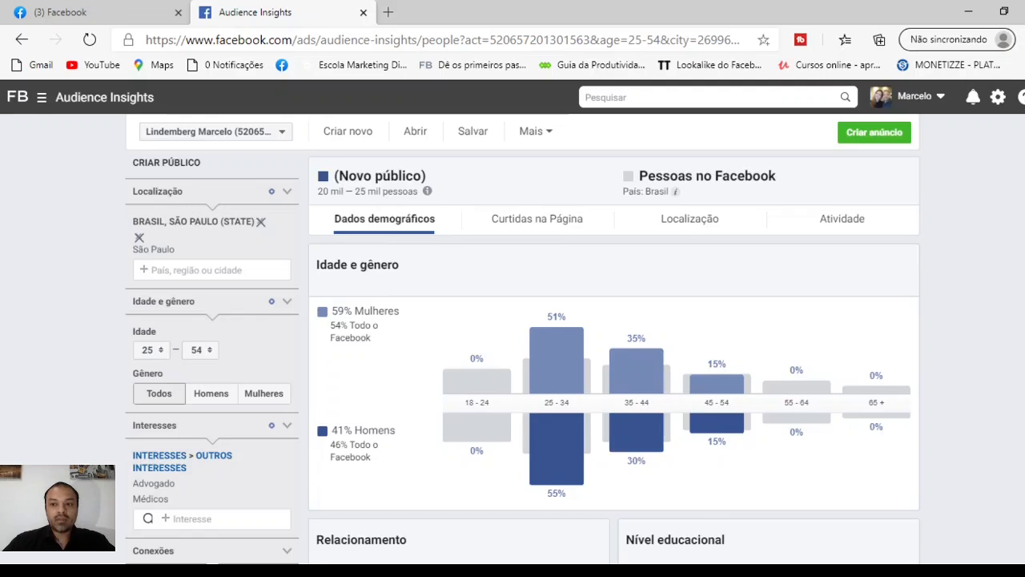
- Review the demographic charts of the audience filtered by job title and view the explanation of its estimated size
{"action": "scroll", "coordinate": [799, 352], "scroll_direction": "down", "scroll_amount": 4}
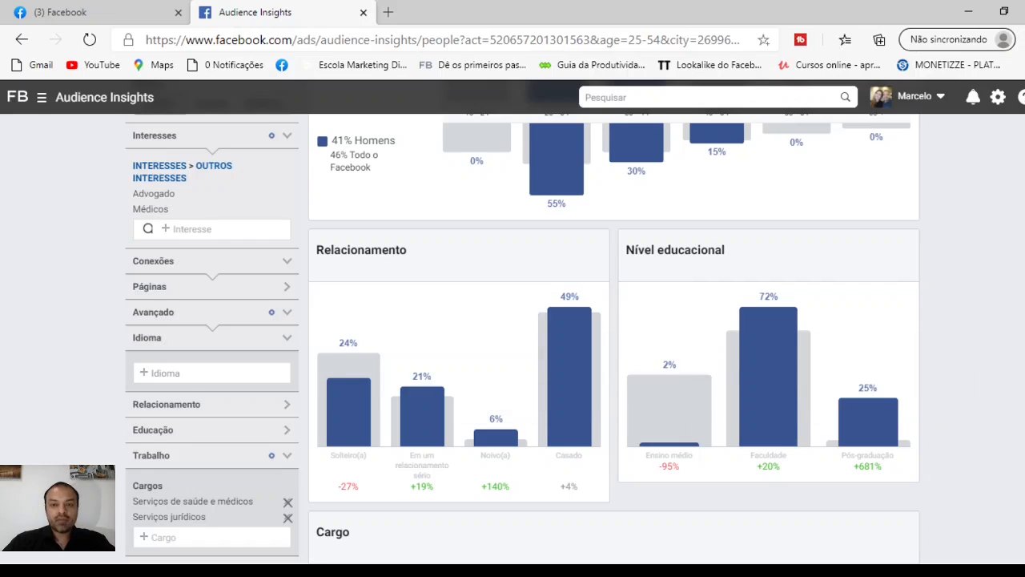
{"action": "scroll", "coordinate": [521, 320], "scroll_direction": "up", "scroll_amount": 4}
{"action": "mouse_move", "coordinate": [425, 197]}
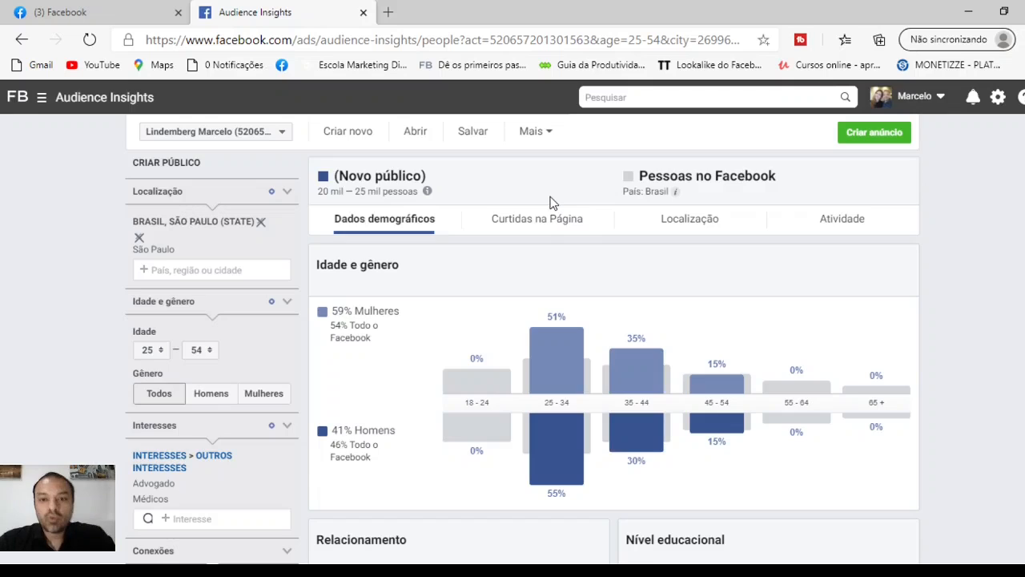
{"action": "scroll", "coordinate": [550, 202], "scroll_direction": "down", "scroll_amount": 1}
{"action": "scroll", "coordinate": [519, 243], "scroll_direction": "up", "scroll_amount": 1}
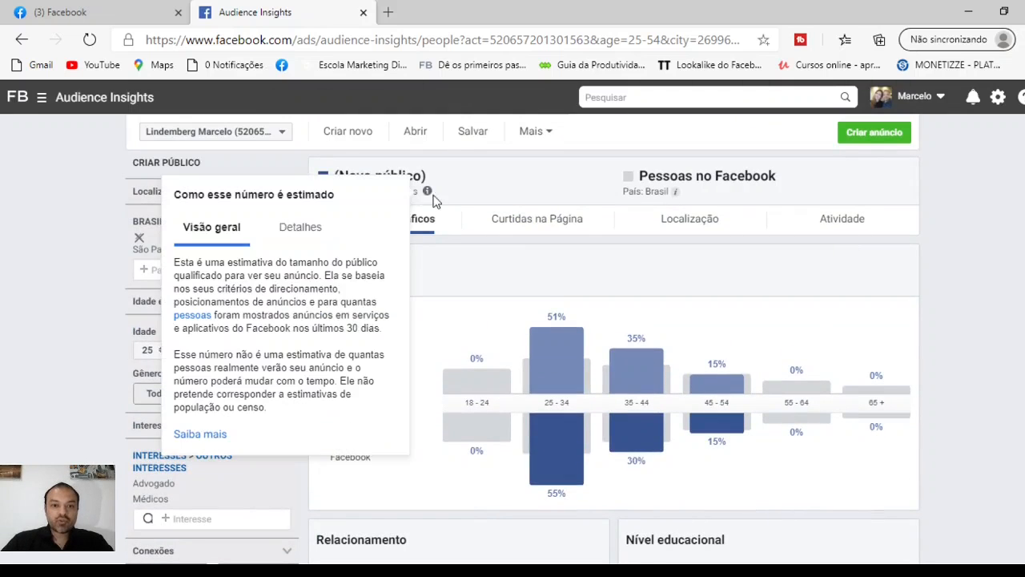
- Exclude the 45–54 age group so the audience covers ages 25–44, and save the audience as "Breve lancamento Comrcial"
{"action": "left_click", "coordinate": [740, 385]}
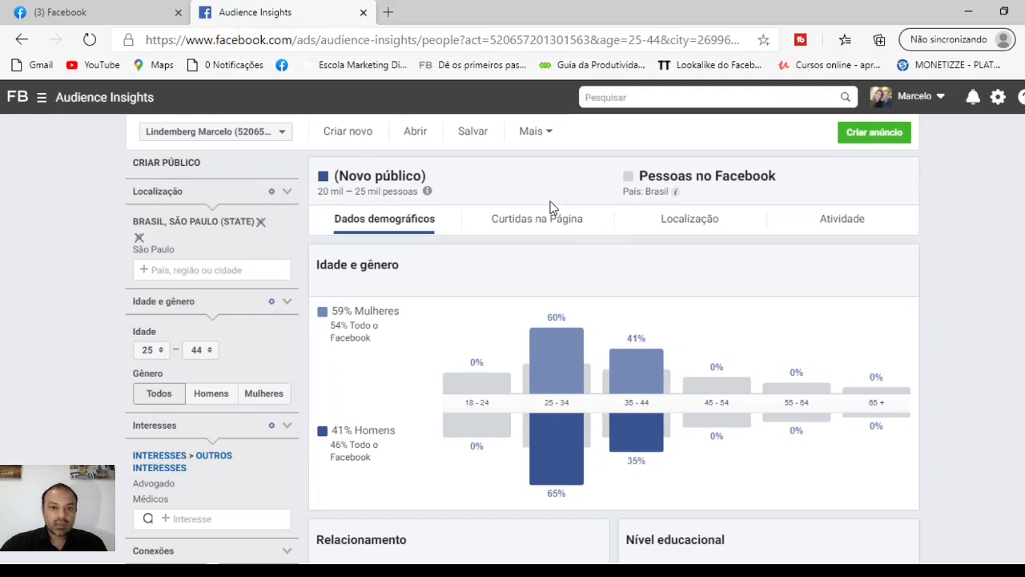
{"action": "left_click", "coordinate": [481, 141]}
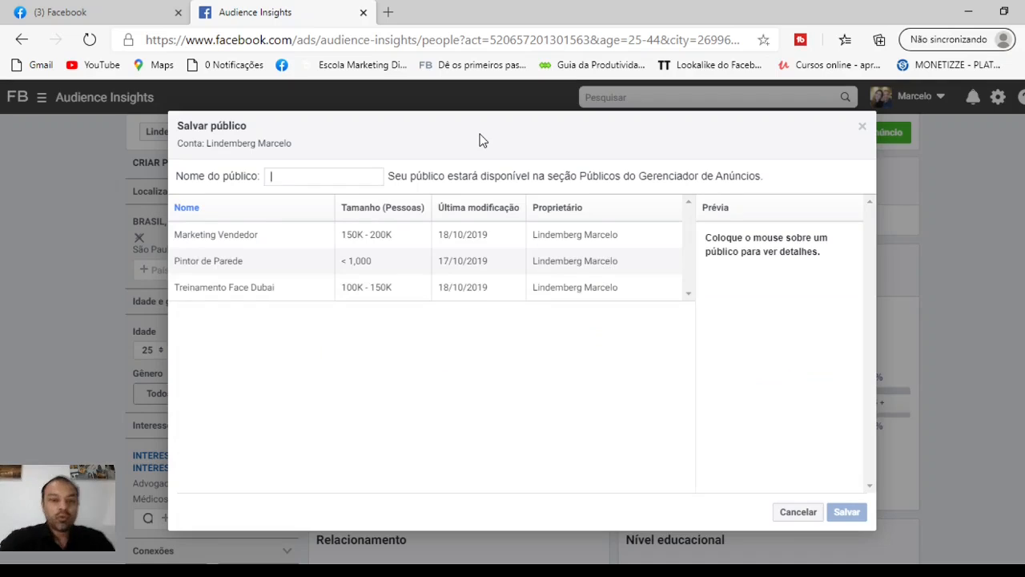
{"action": "type", "text": "Vreve"}
{"action": "key", "text": "BackSpace"}
{"action": "key", "text": "BackSpace"}
{"action": "key", "text": "BackSpace"}
{"action": "key", "text": "BackSpace"}
{"action": "key", "text": "BackSpace"}
{"action": "key", "text": "BackSpace"}
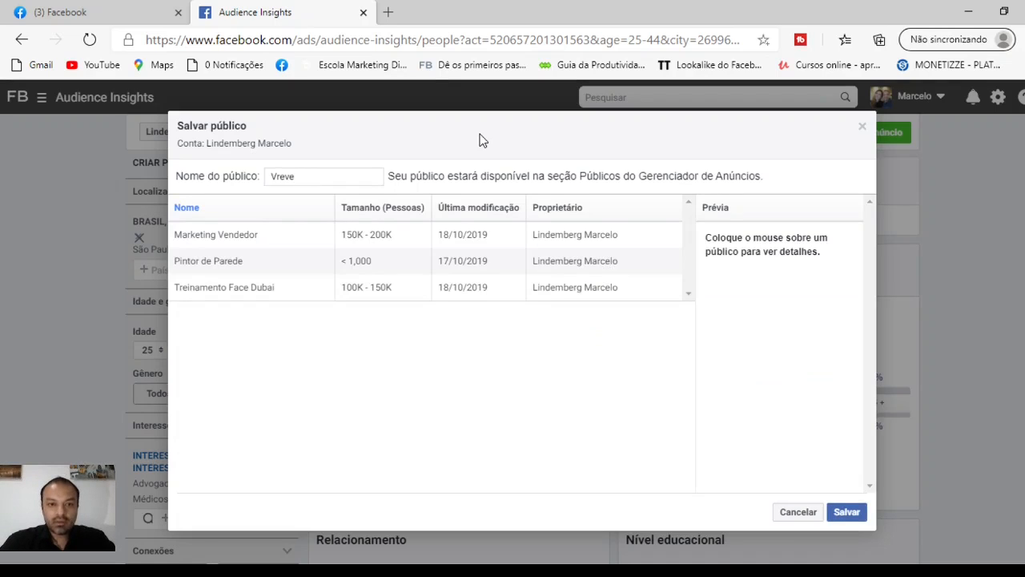
{"action": "type", "text": "Breve lancamento "}
{"action": "type", "text": "Comercia"}
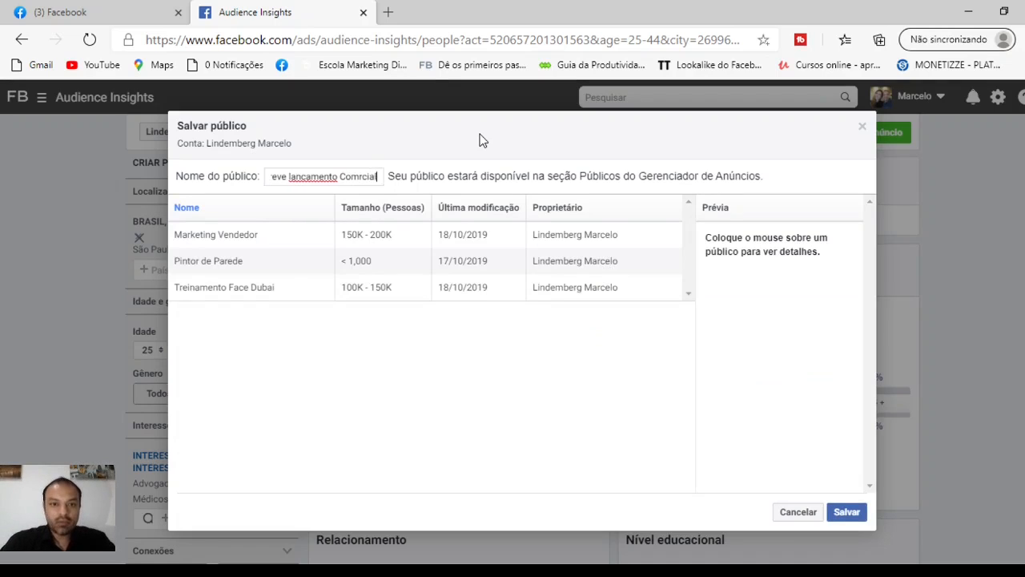
{"action": "left_click", "coordinate": [854, 517]}
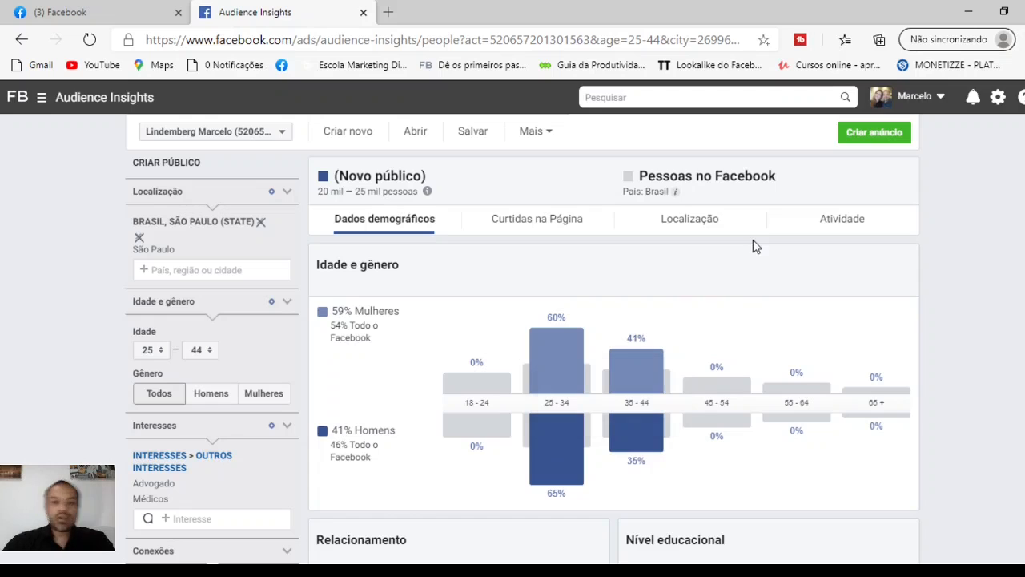
- Start creating an ad from the São Paulo audience in Ads Manager
{"action": "left_click", "coordinate": [858, 138]}
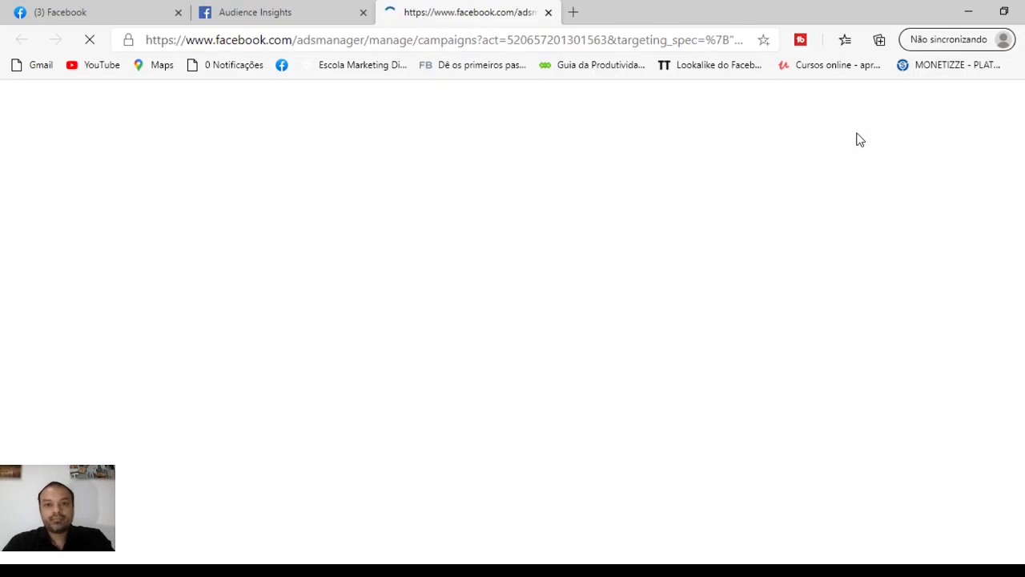